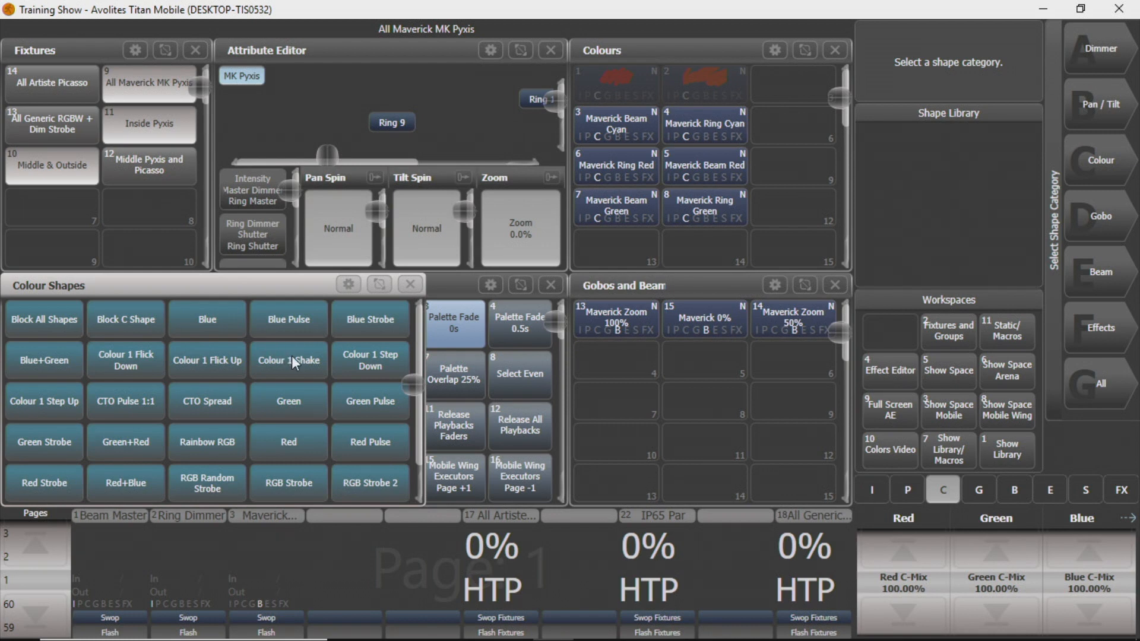
Apply the Tilt Saw pan/tilt shape to the selected Maverick MK Pyxis fixtures
scroll(256, 410, "up", 1)
scroll(231, 391, "down", 1)
scroll(227, 388, "up", 1)
scroll(264, 353, "down", 1)
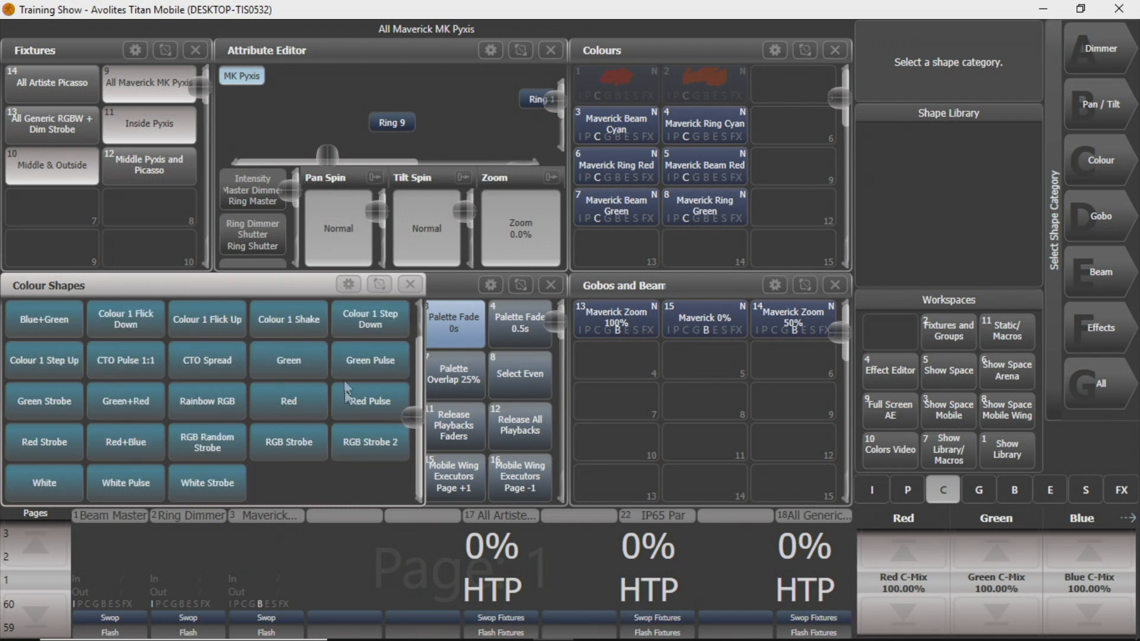
scroll(337, 415, "up", 1)
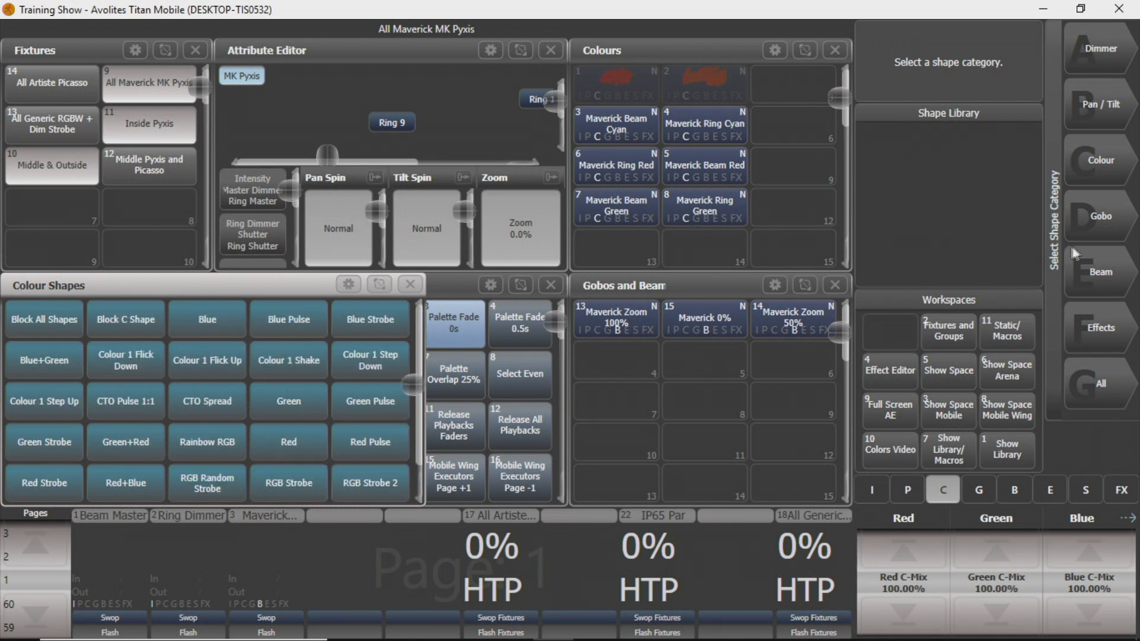
left_click(1102, 96)
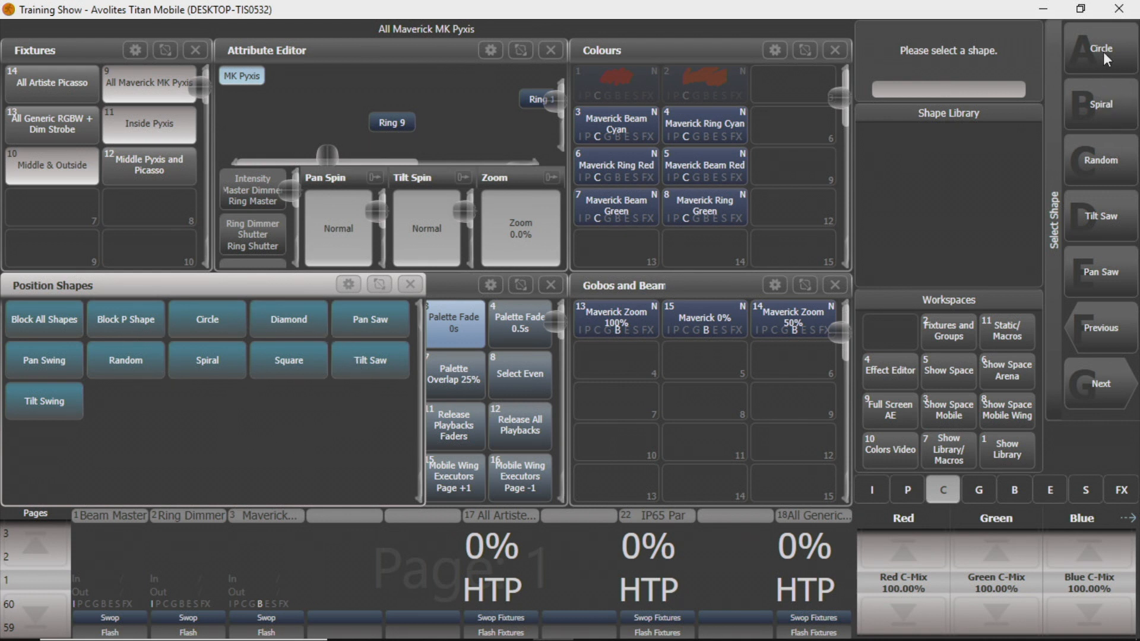
left_click(1095, 224)
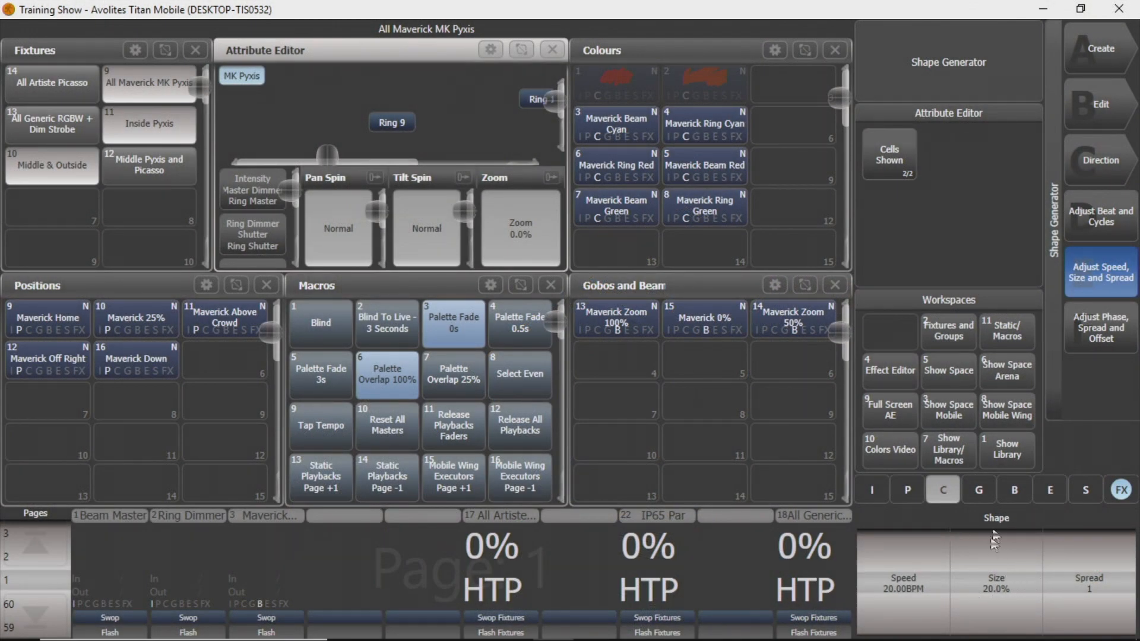
Set the beat count of the pan/tilt shape to 2
left_click(1100, 228)
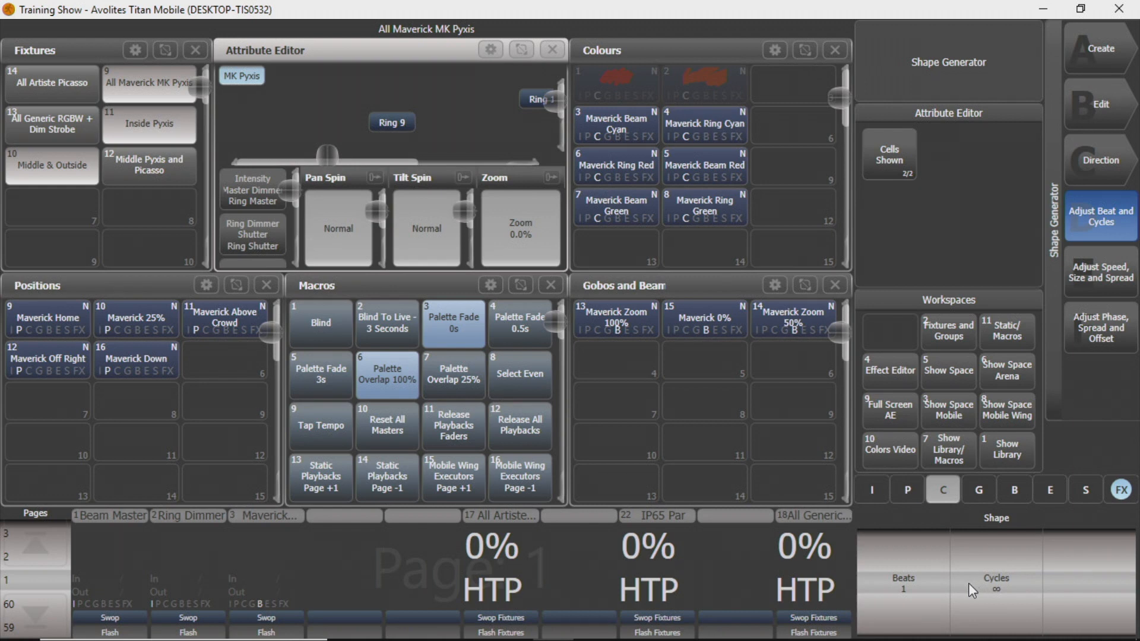
left_click(1084, 289)
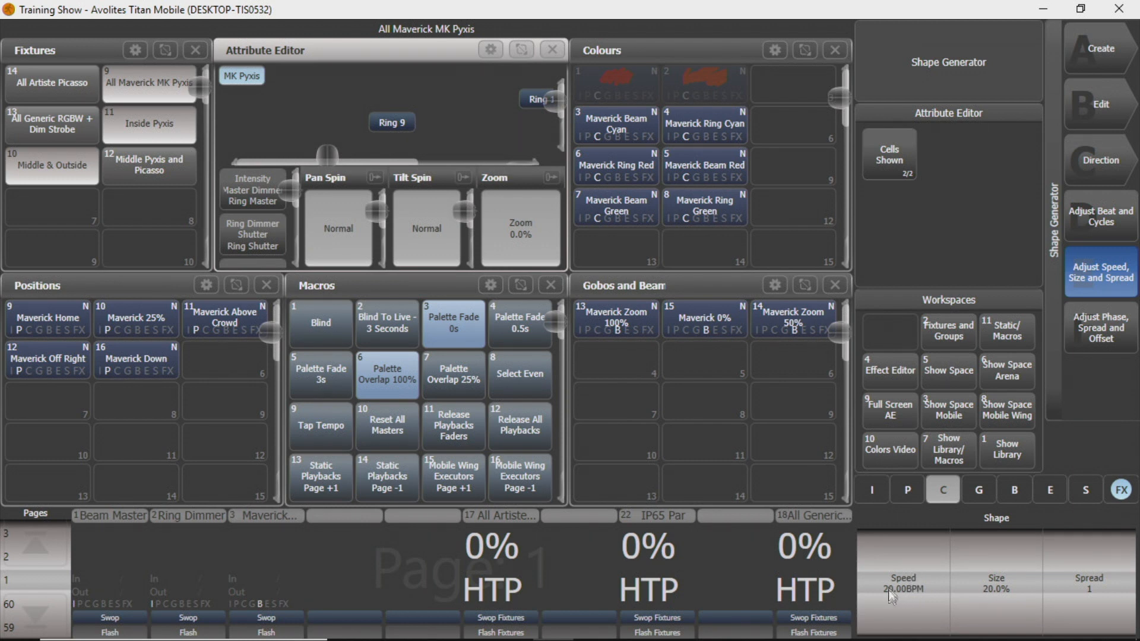
left_click(1097, 222)
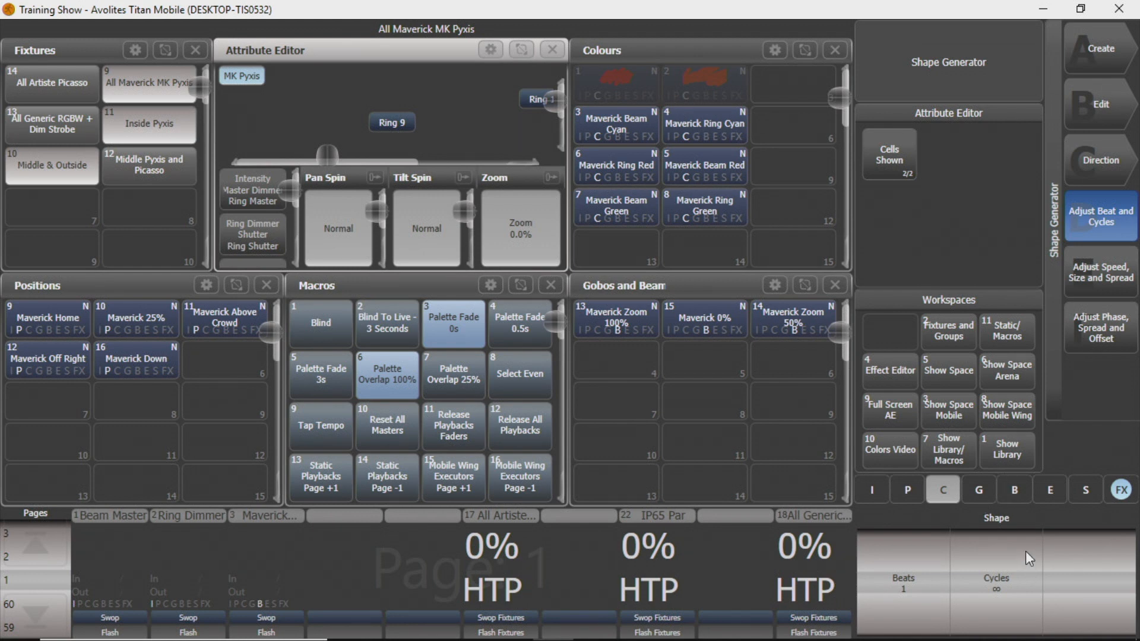
left_click(1003, 573)
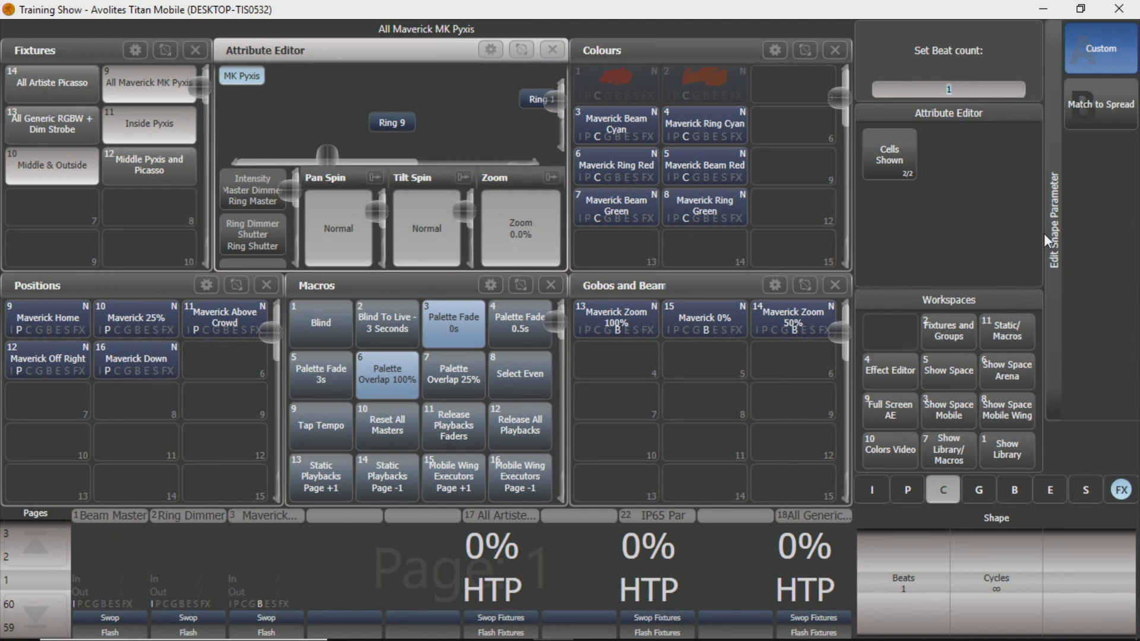
type("2")
key("Return")
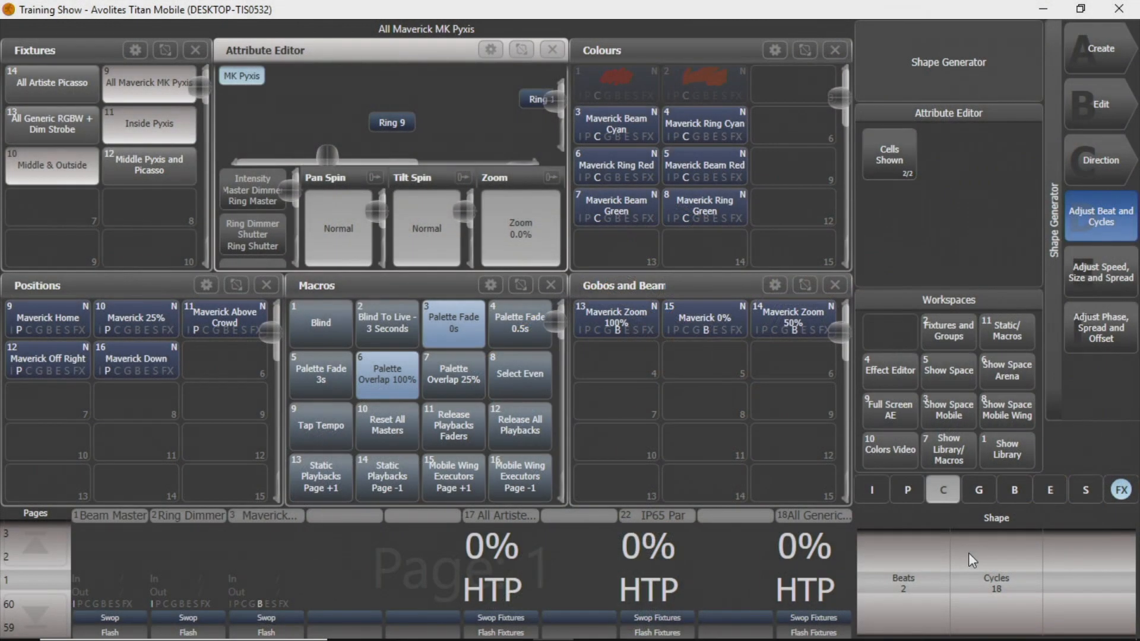
Raise the shape's cycles to 165, and set them to infinity
scroll(967, 554, "up", 11)
scroll(967, 553, "up", 20)
scroll(967, 553, "up", 19)
scroll(967, 553, "up", 20)
scroll(967, 553, "down", 20)
left_click(968, 553)
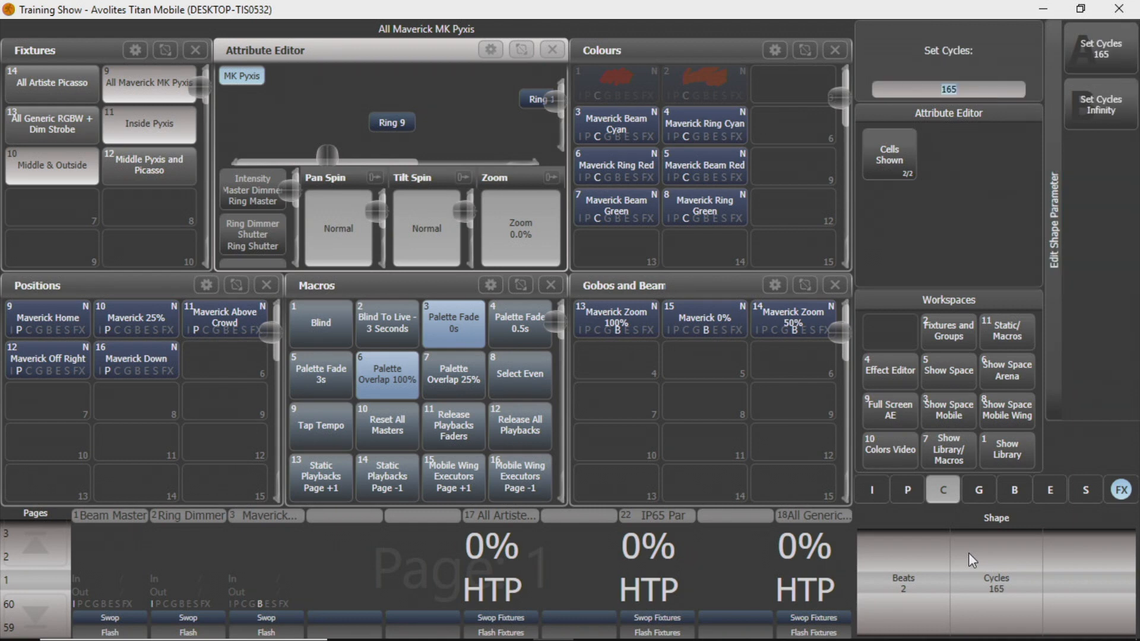
left_click(1085, 113)
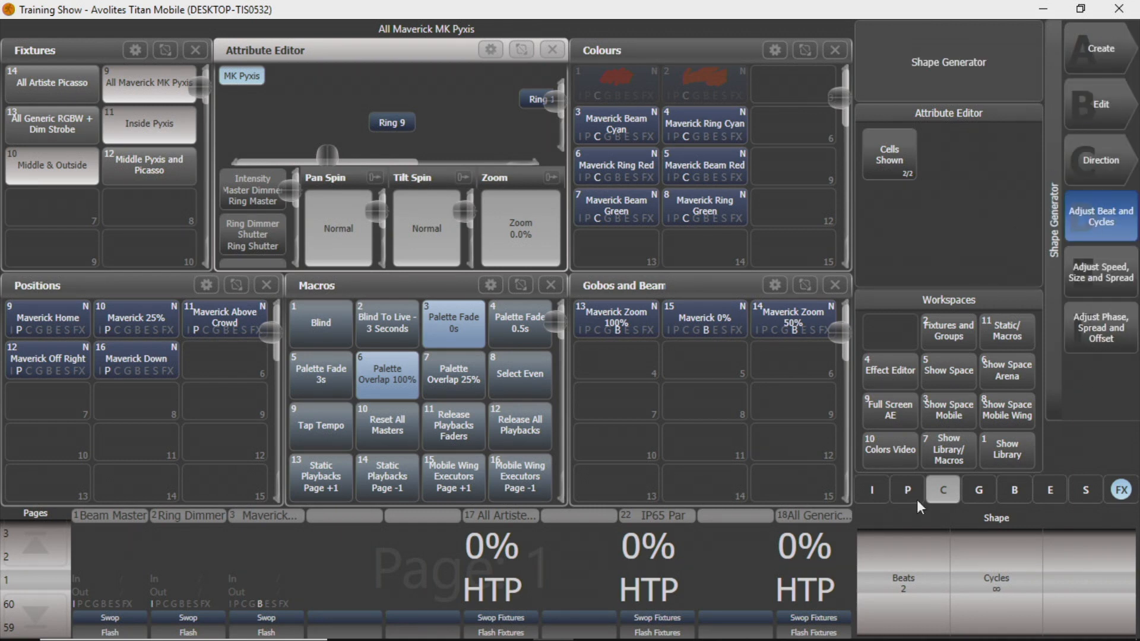
Set the size of the pan/tilt shape to 50%
left_click(1124, 278)
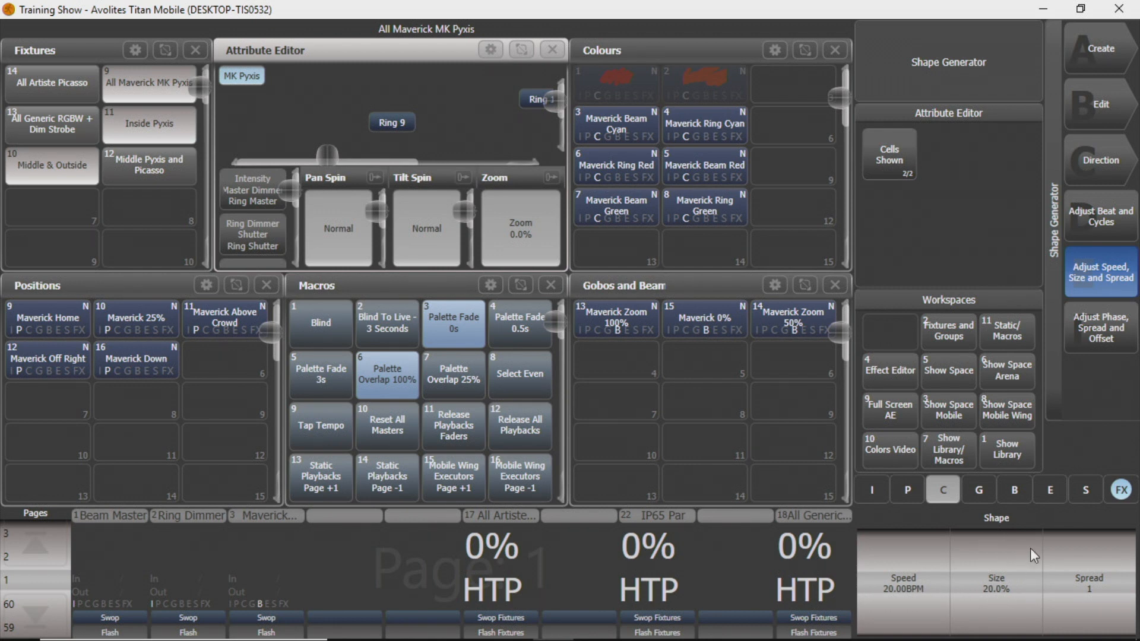
left_click(1004, 587)
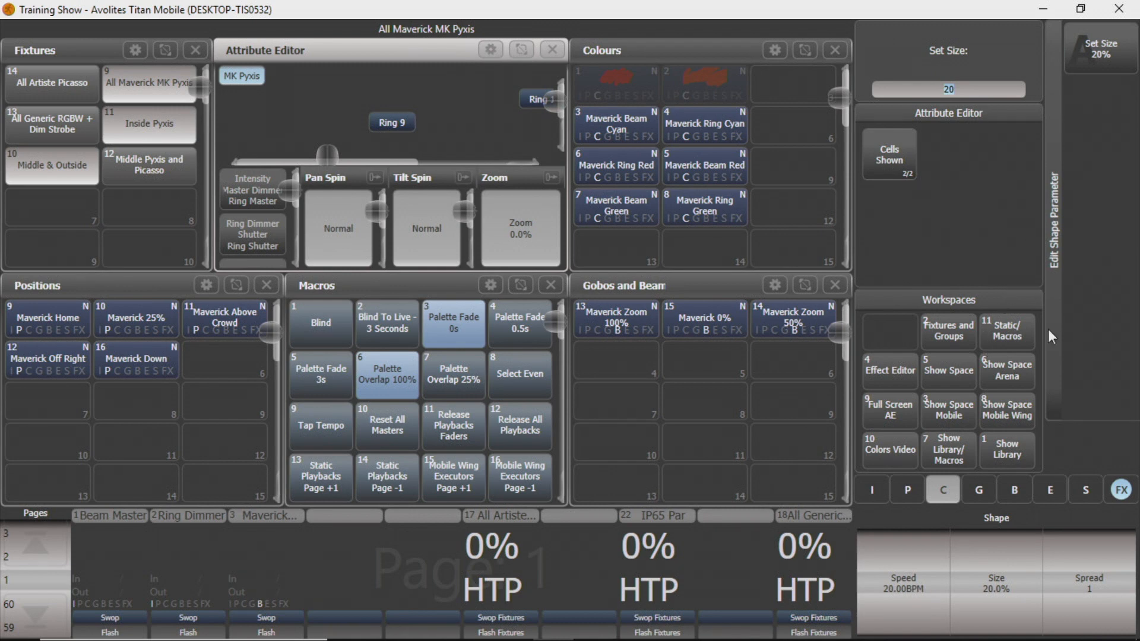
type("50")
key("Return")
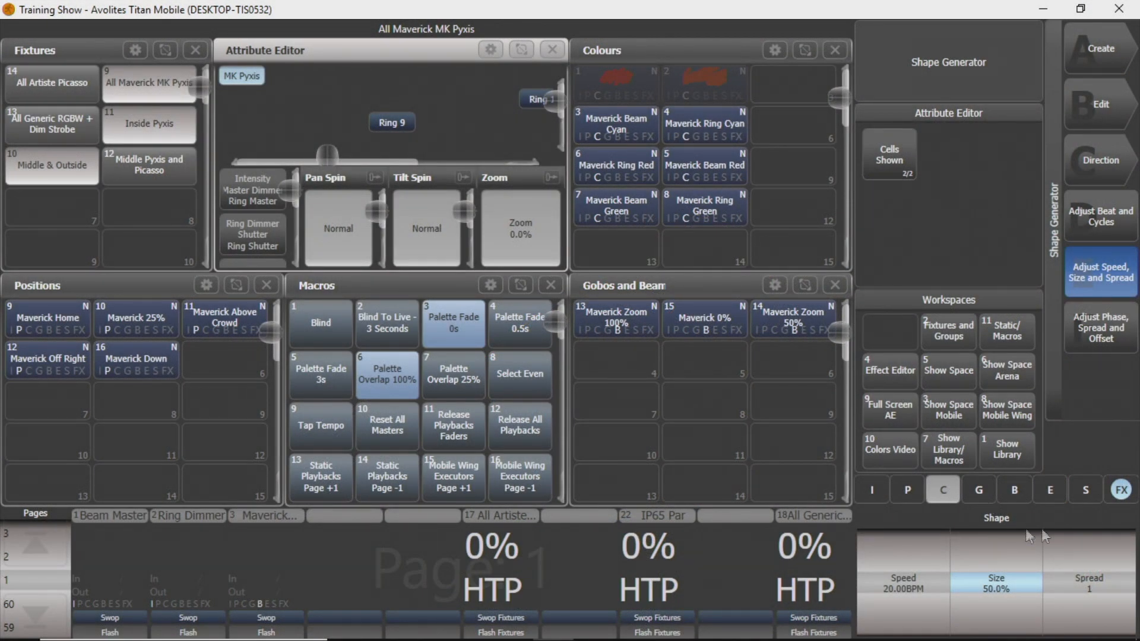
Set the spread of the pan/tilt shape to 6
left_click(1070, 583)
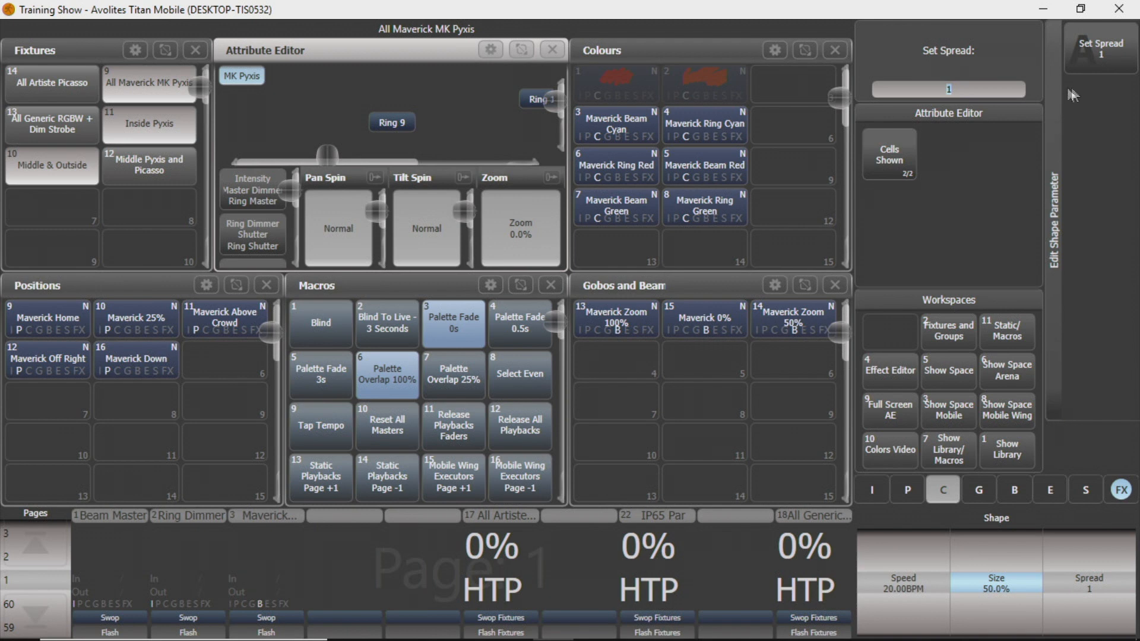
left_click(1100, 56)
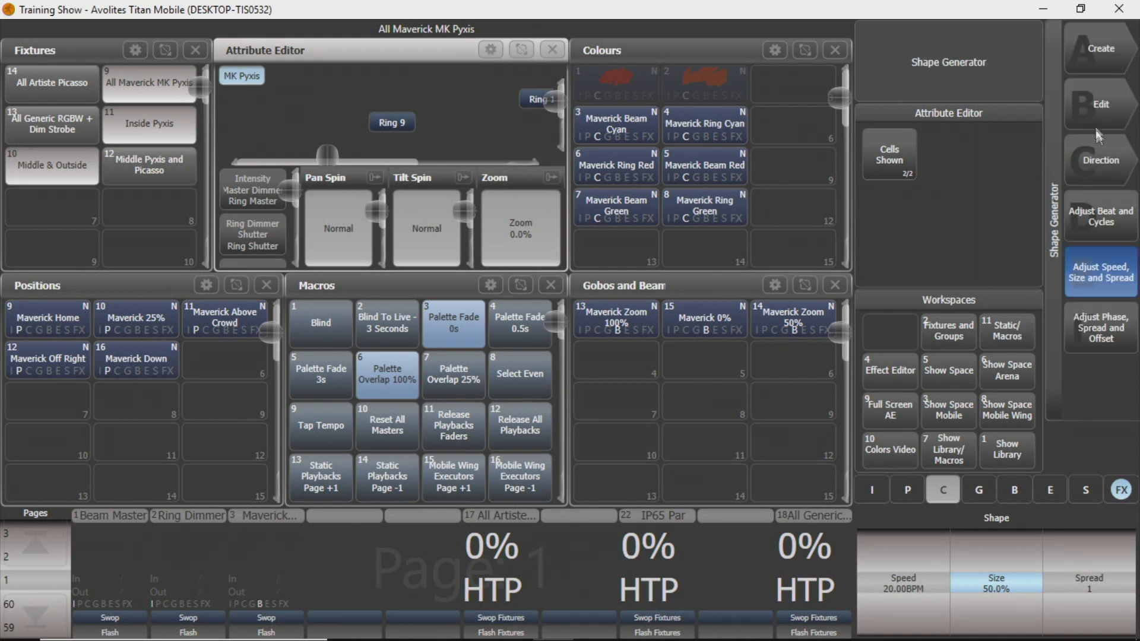
left_click(1089, 583)
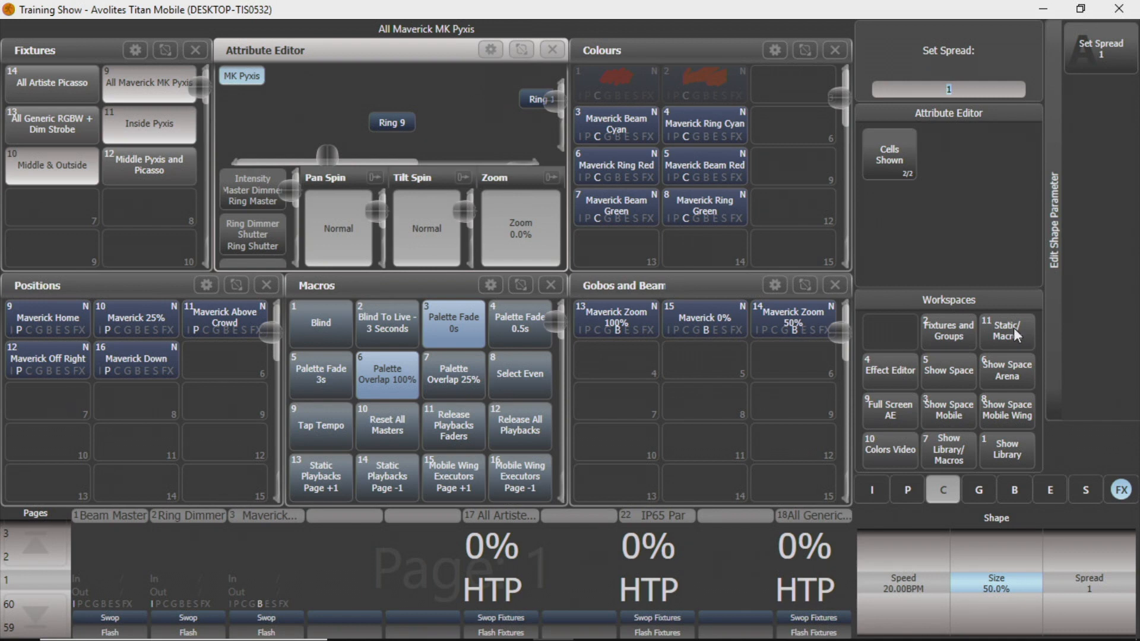
type("6")
key("Return")
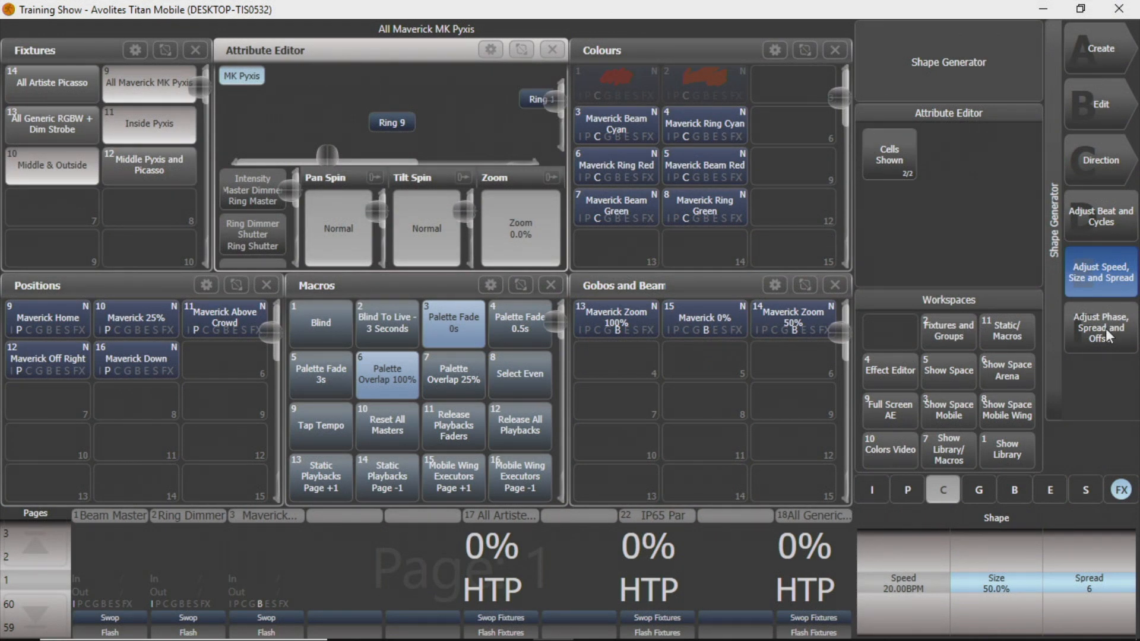
Compare the shape's beat and cycle, speed, size and spread, and phase and offset parameters, including the phase entry
left_click(1107, 205)
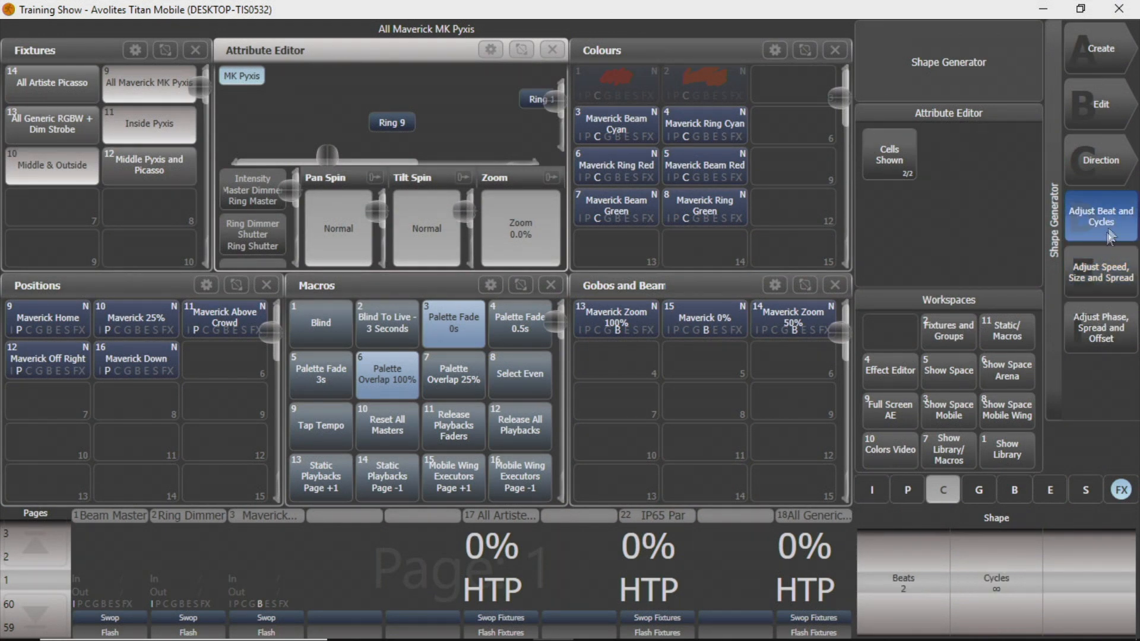
left_click(1116, 279)
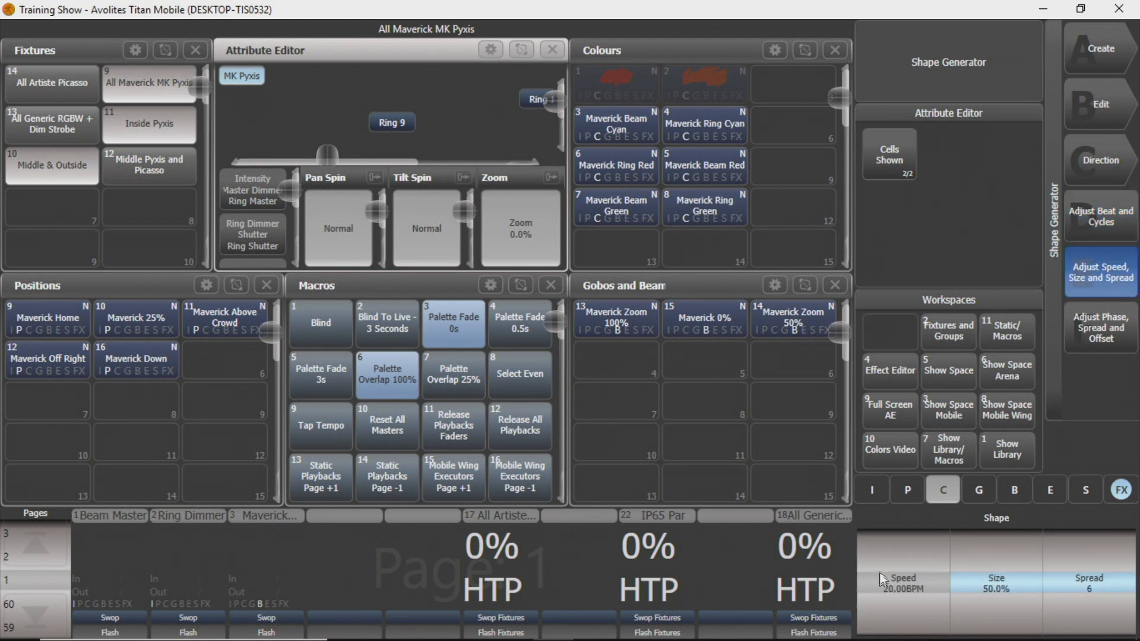
left_click(1094, 233)
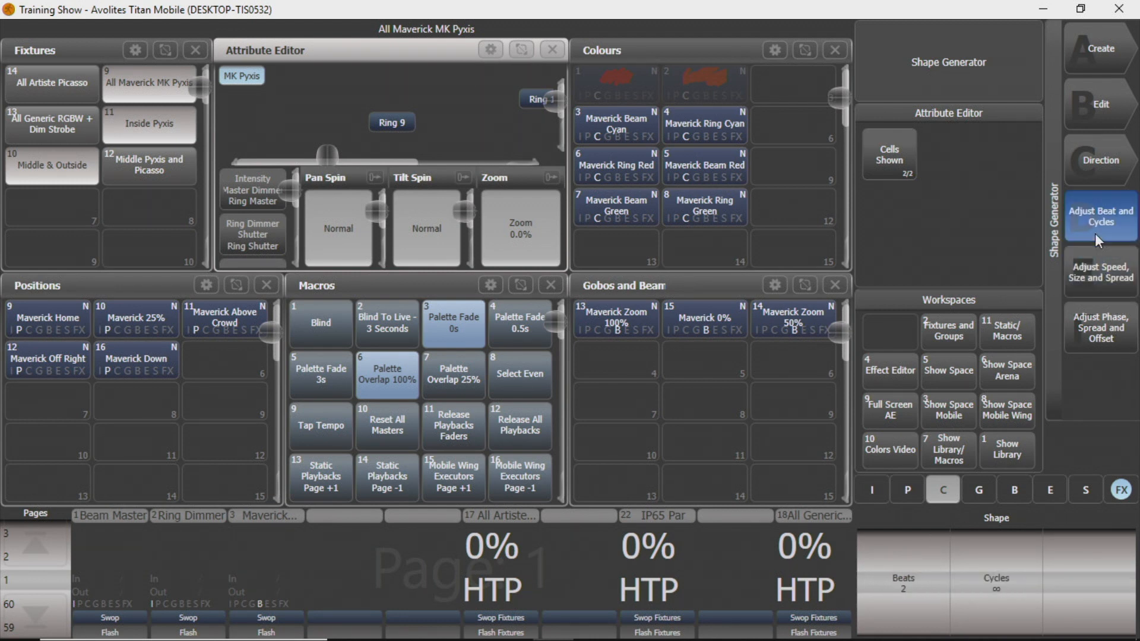
left_click(1103, 259)
left_click(1099, 340)
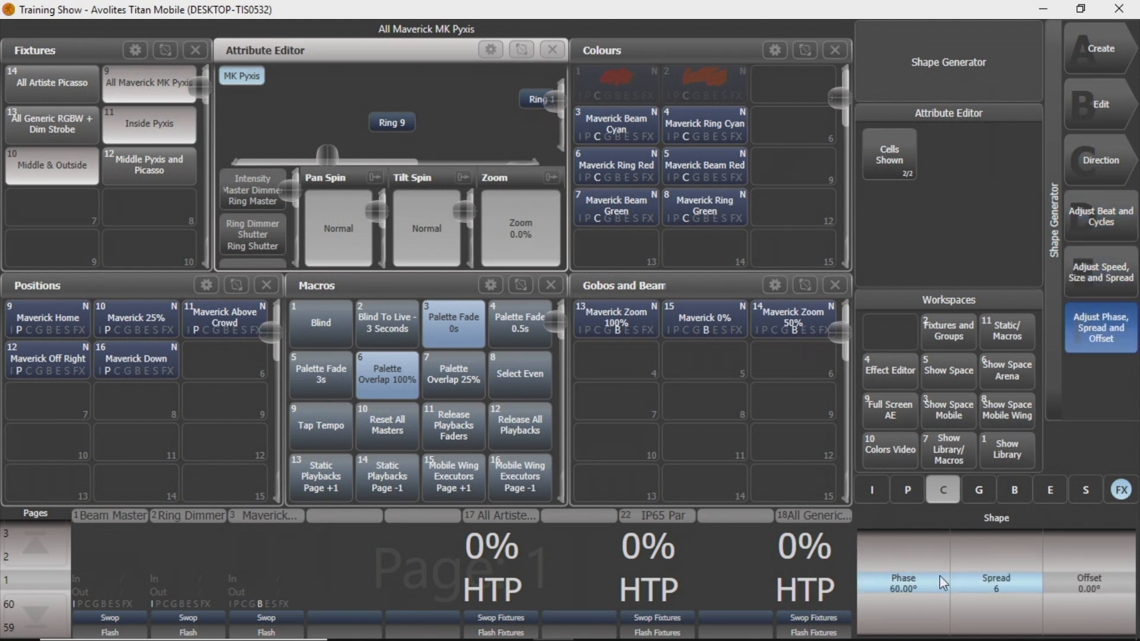
left_click(1108, 268)
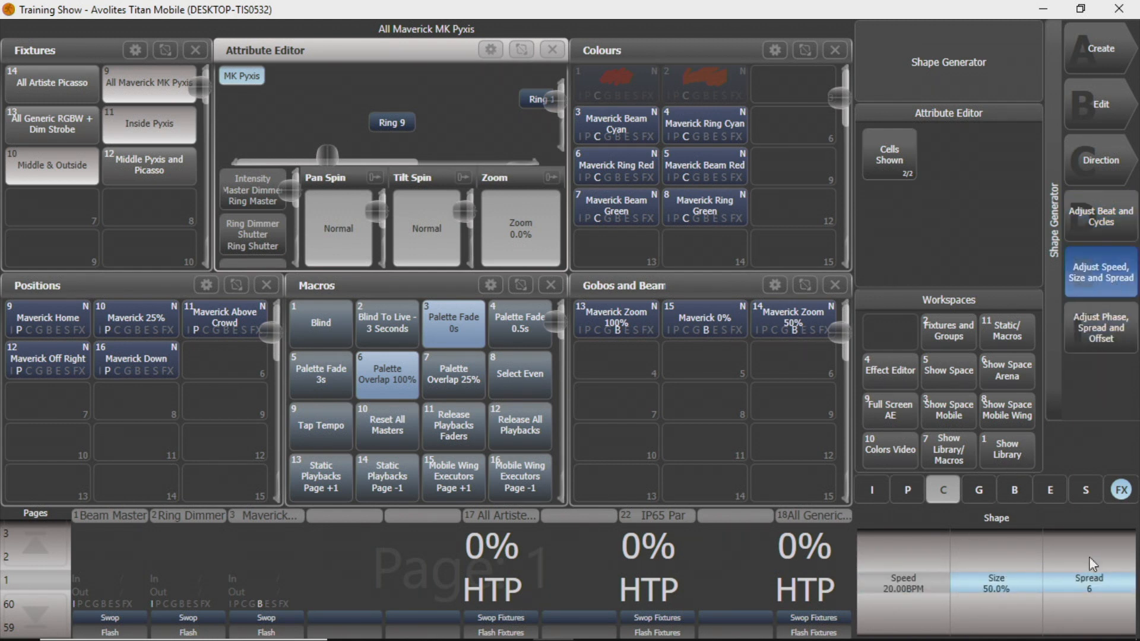
left_click(1105, 333)
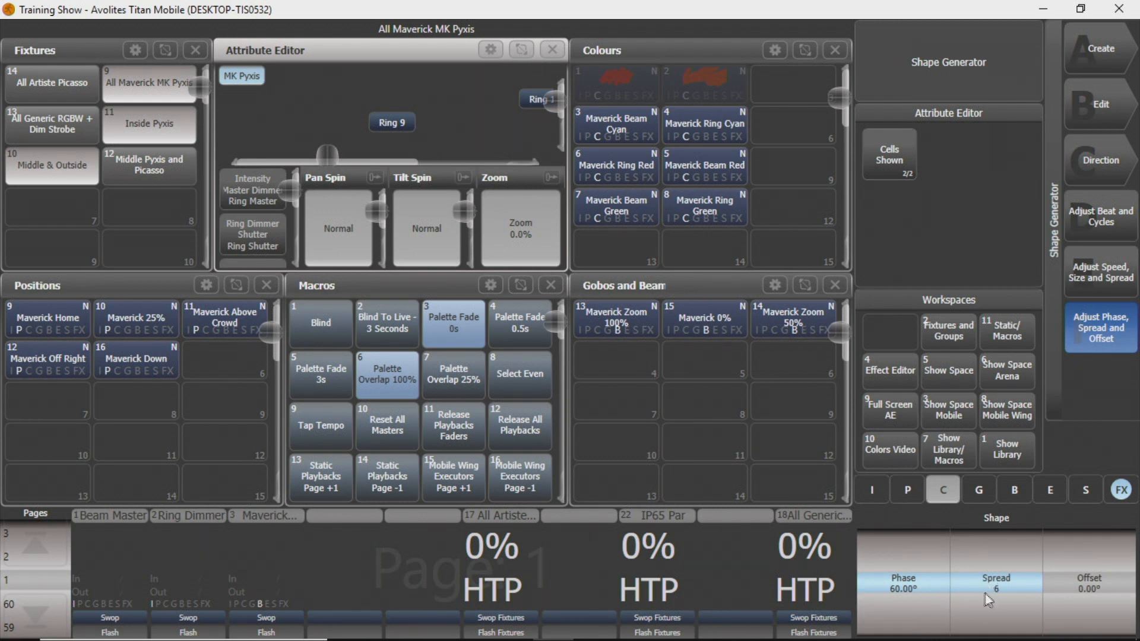
left_click(897, 592)
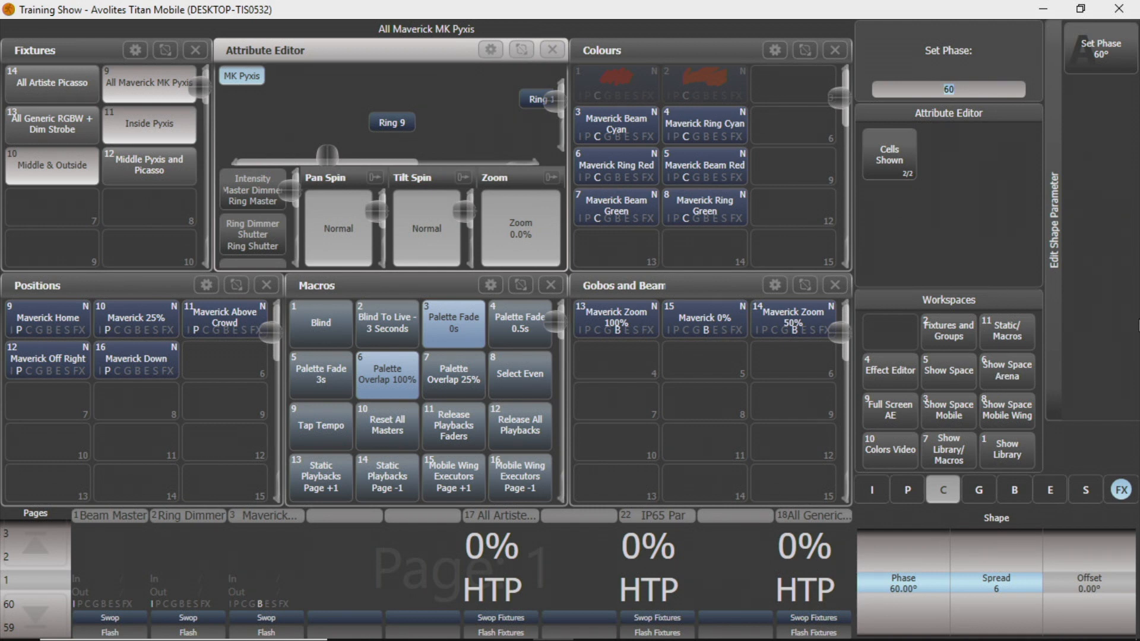
left_click(1121, 490)
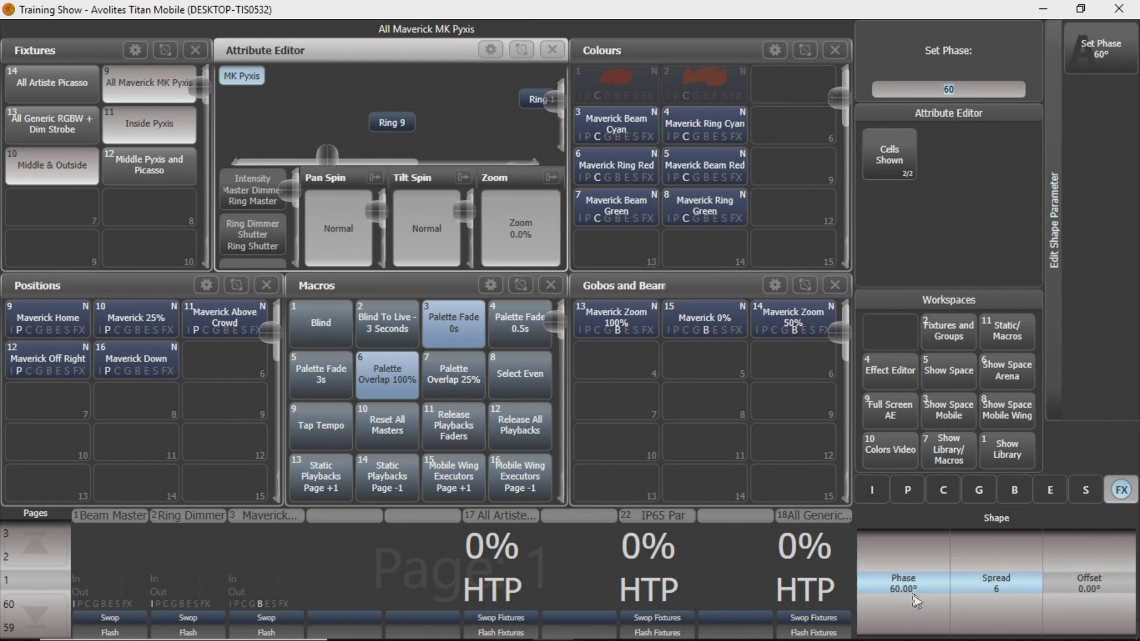
Set the shape's spread to 7 and its phase offset to 60°
left_click(1000, 588)
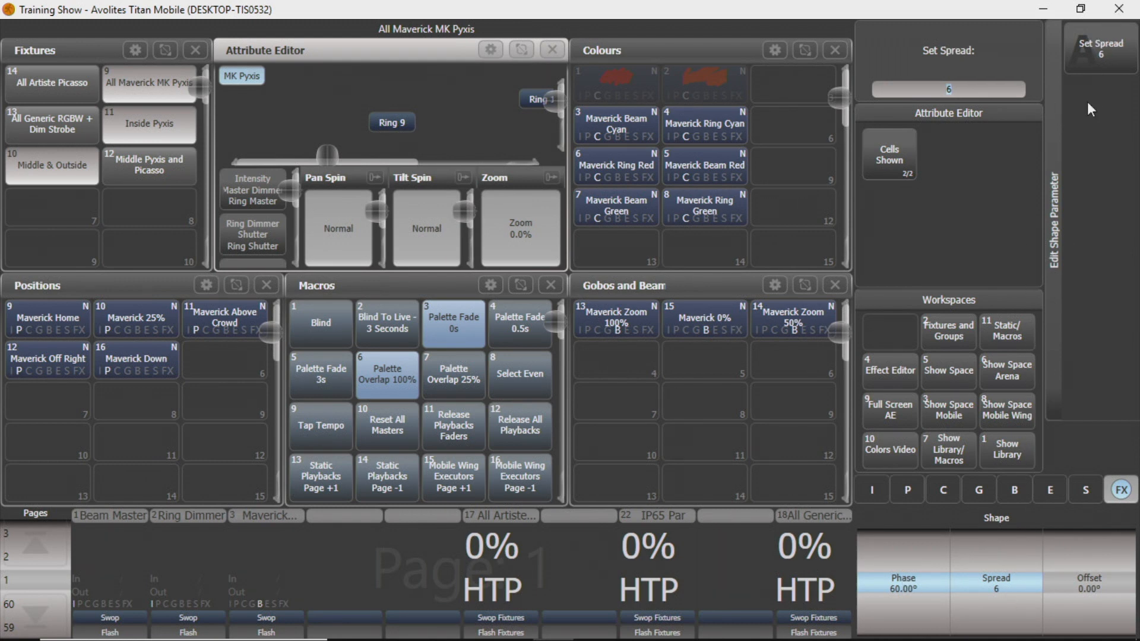
type("7")
left_click(1079, 35)
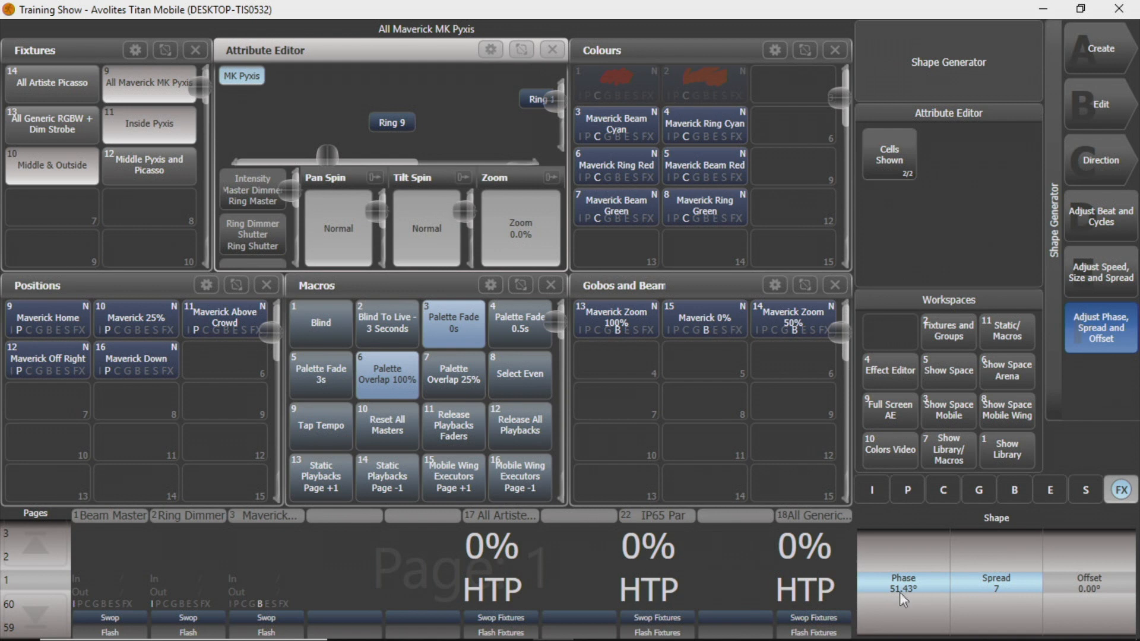
left_click(1072, 584)
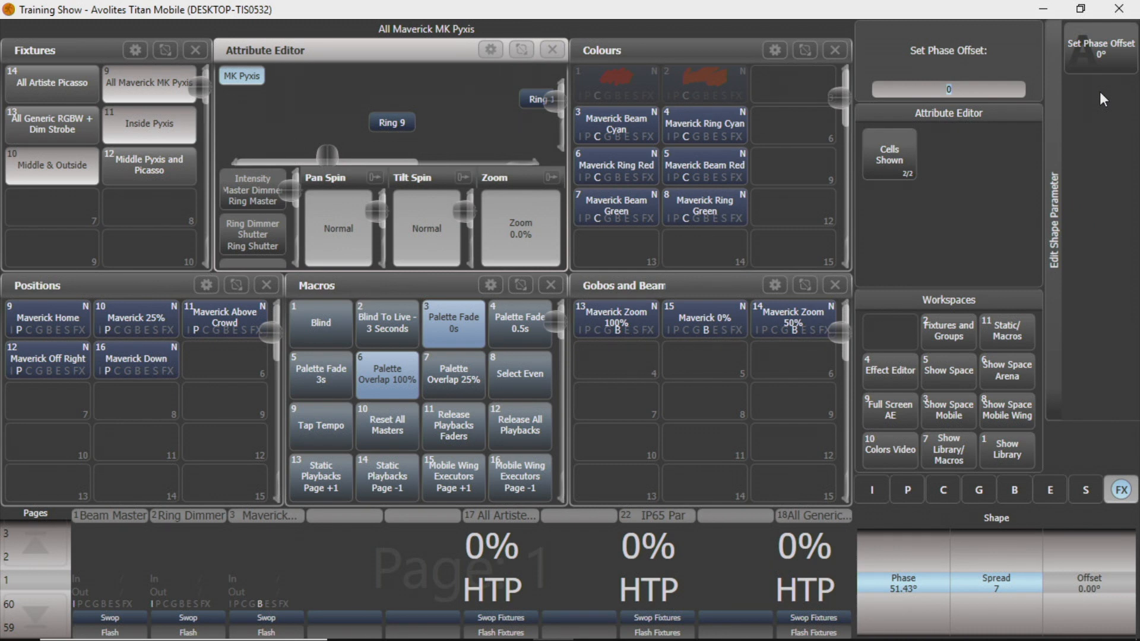
type("60")
left_click(1109, 56)
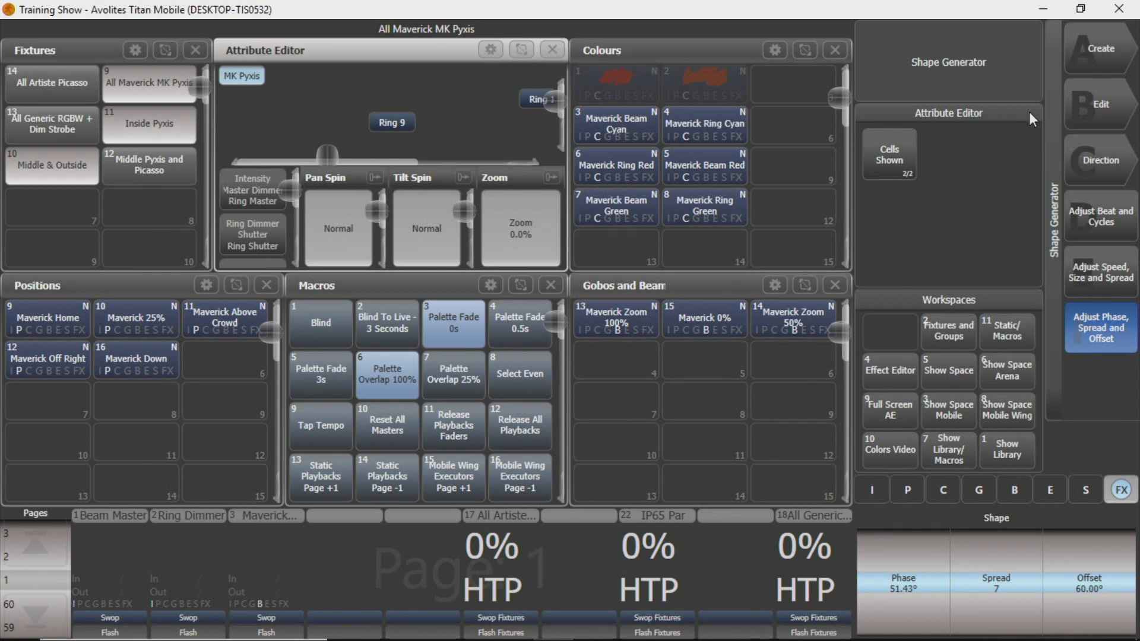
Clear the programmer and reselect the All Maverick MK Pyxis group
key("alt+c")
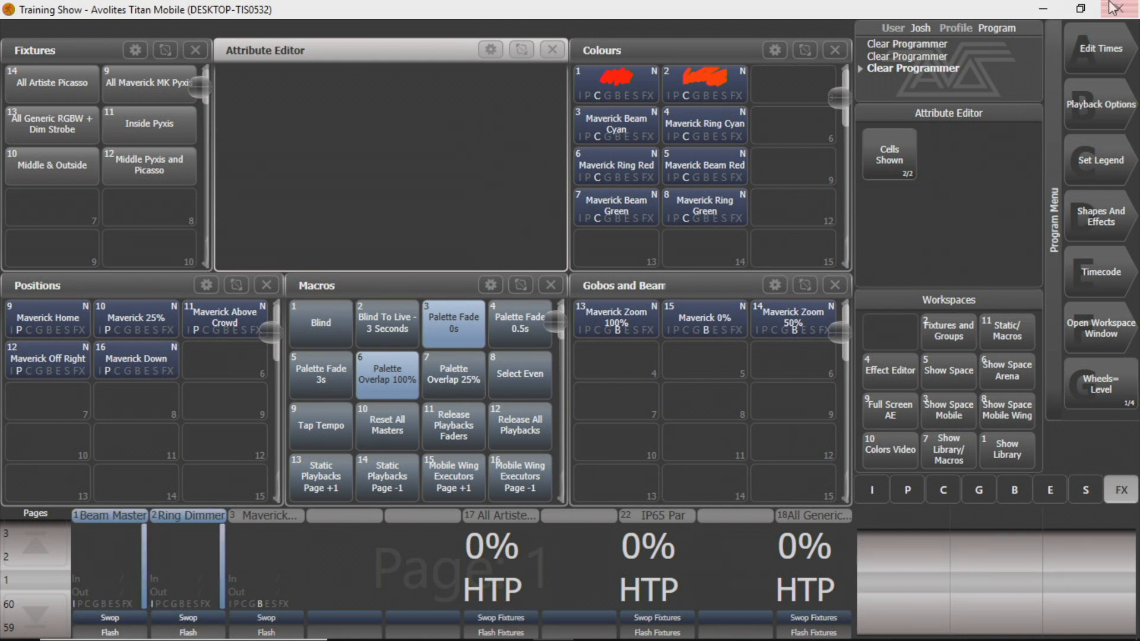
left_click(128, 83)
Create a dimmer shape for the All Maverick MK Pyxis group, run on super fixtures, and set its speed to 130.22 BPM
left_click(1095, 219)
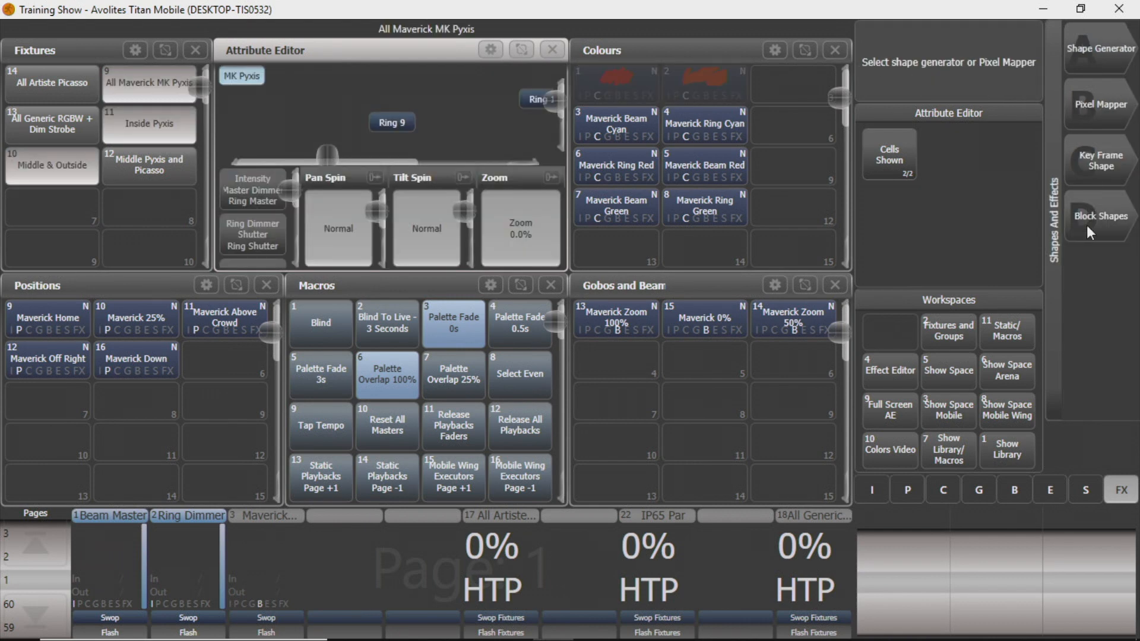
left_click(1106, 49)
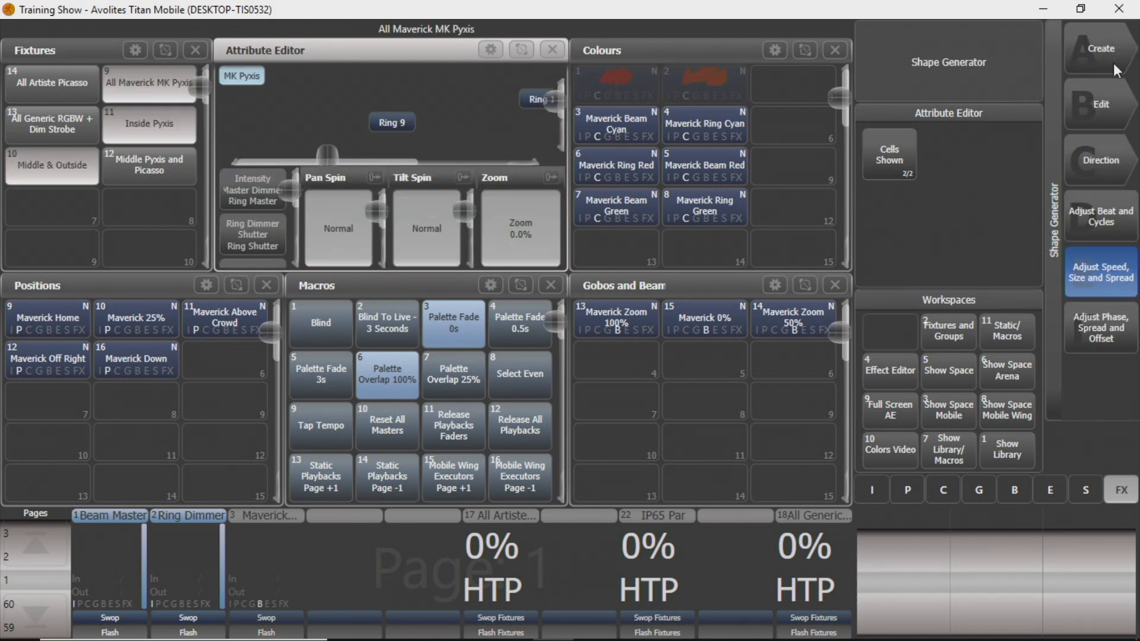
left_click(1113, 63)
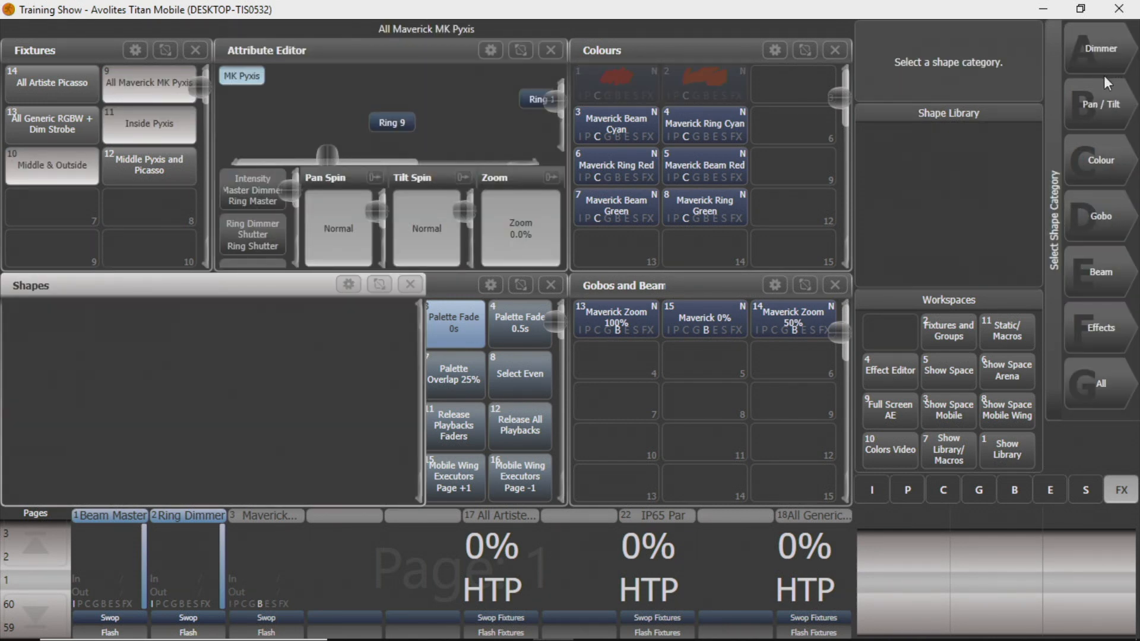
left_click(1109, 38)
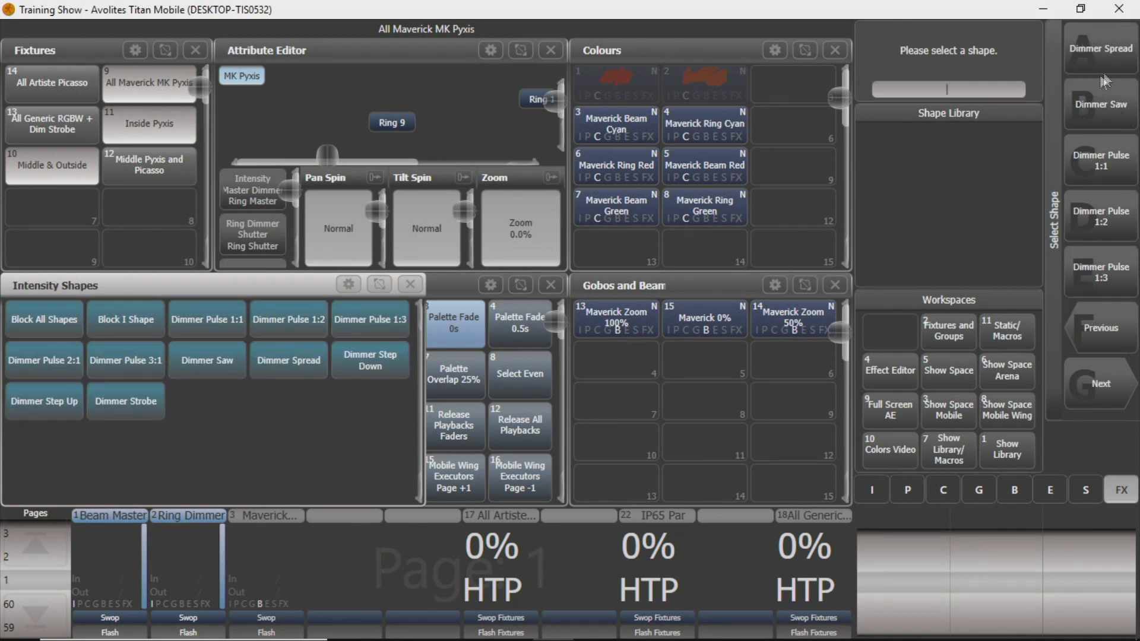
left_click(1097, 385)
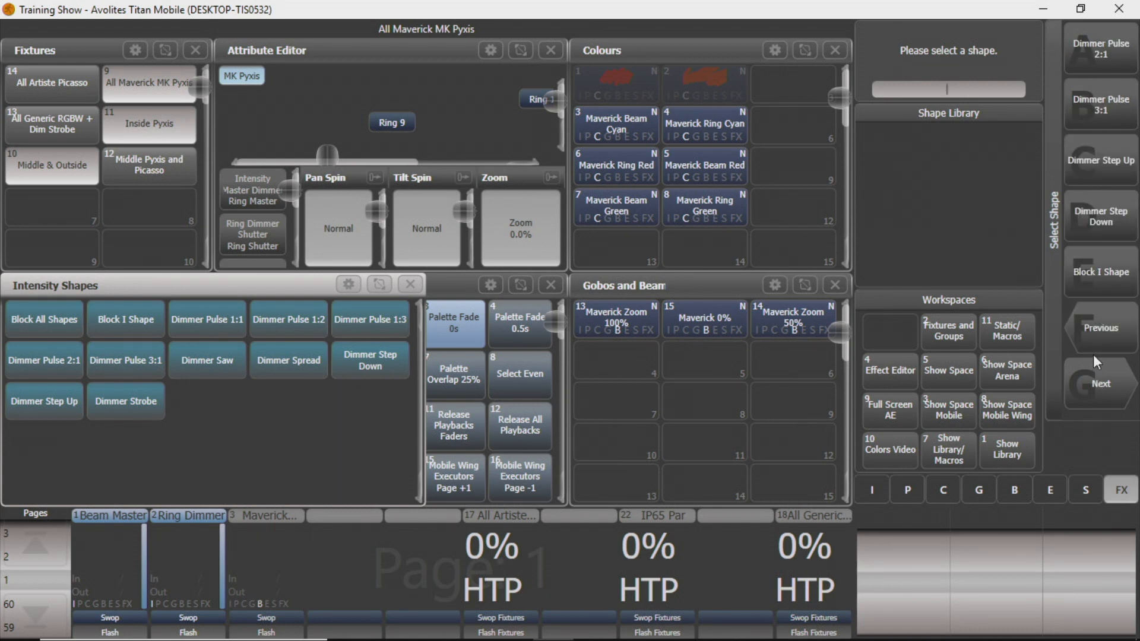
left_click(1095, 360)
left_click(1114, 117)
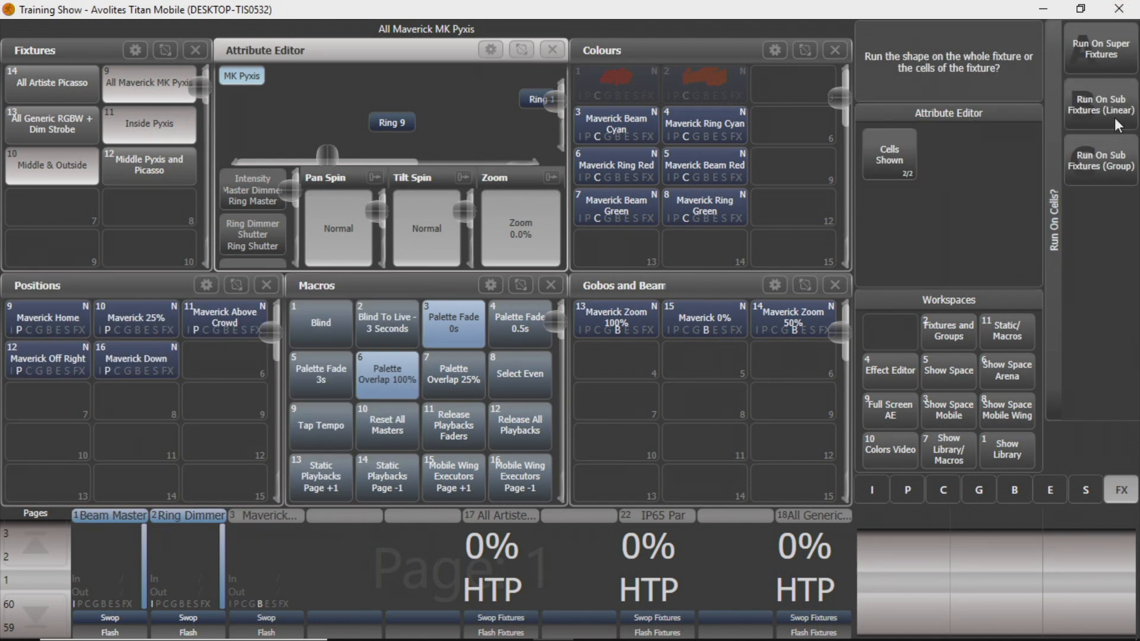
left_click(1109, 62)
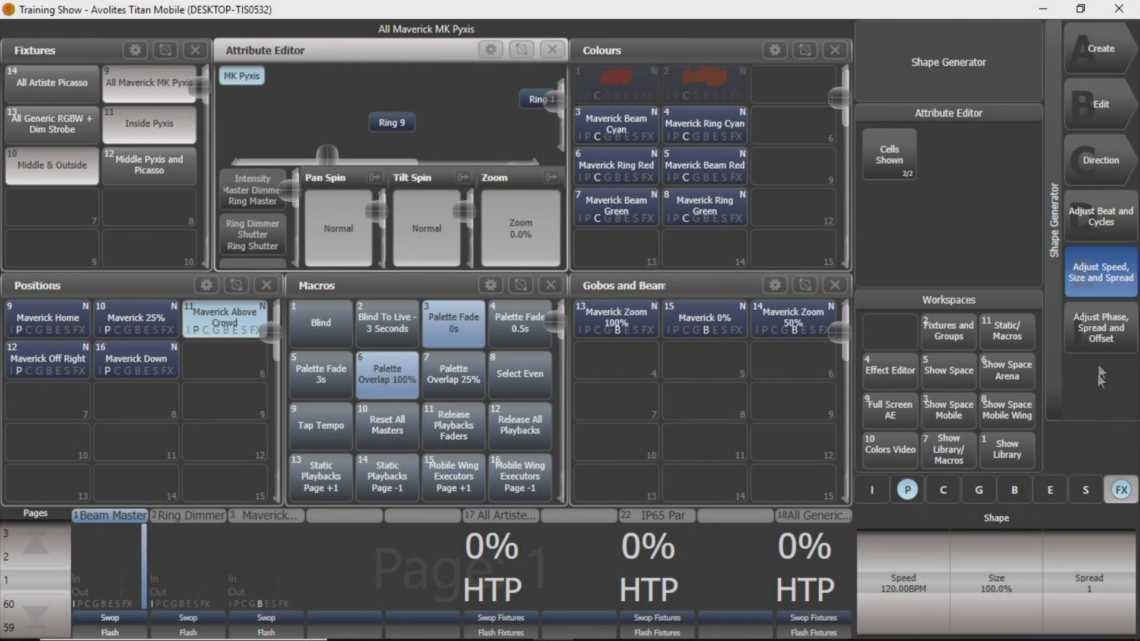
left_click(1099, 237)
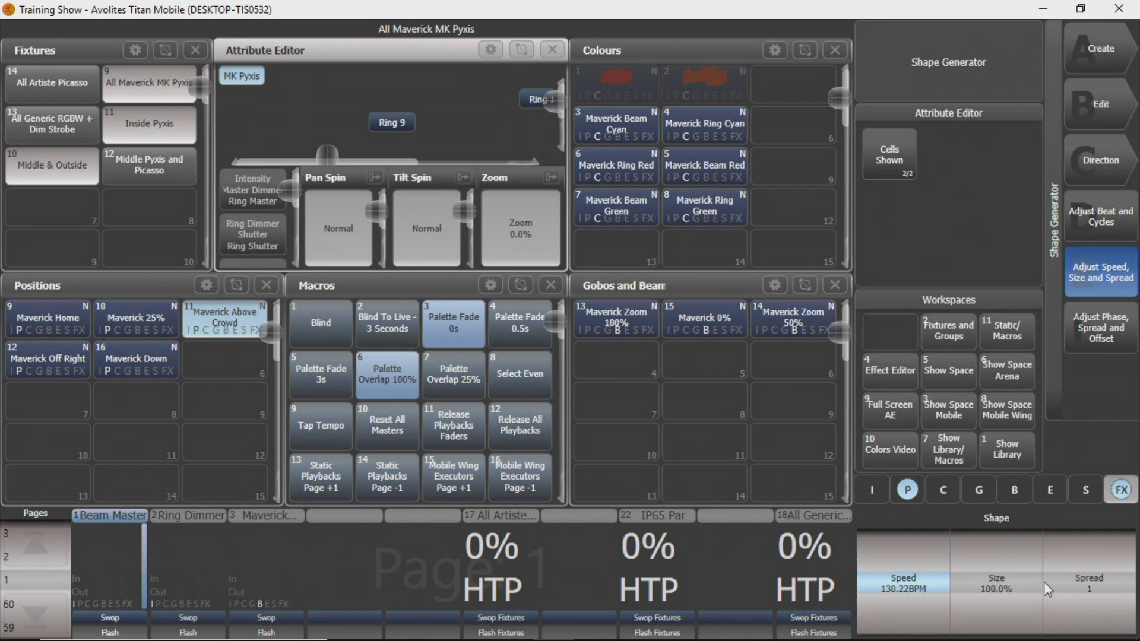
left_click(1126, 351)
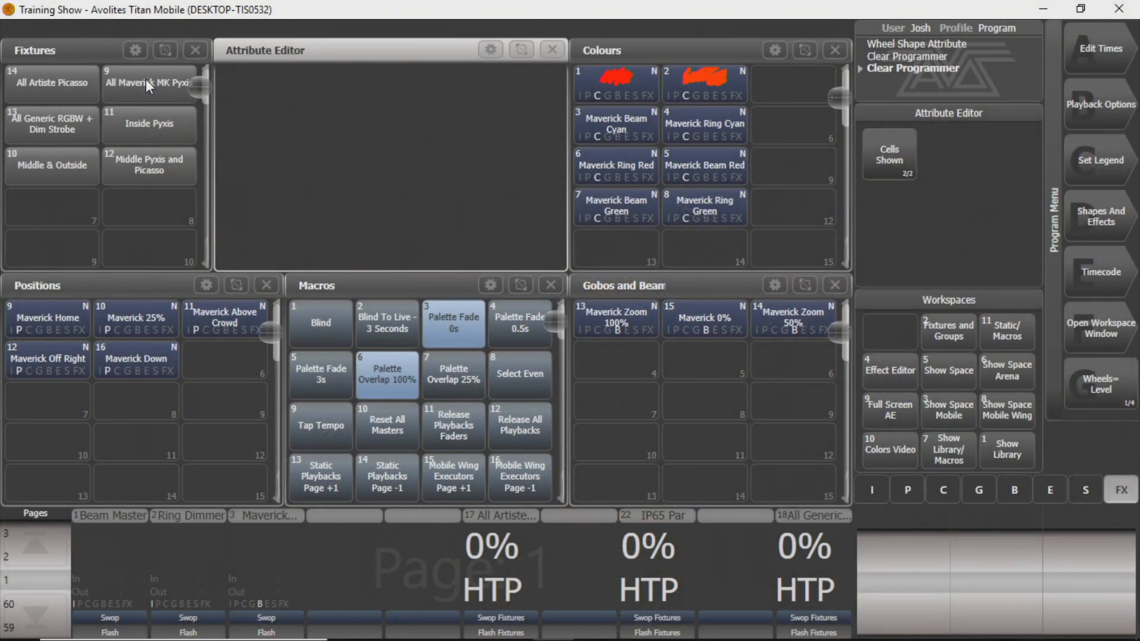
Create a Rainbow RGB colour shape for the All Maverick MK Pyxis group, running it on super fixtures
left_click(145, 80)
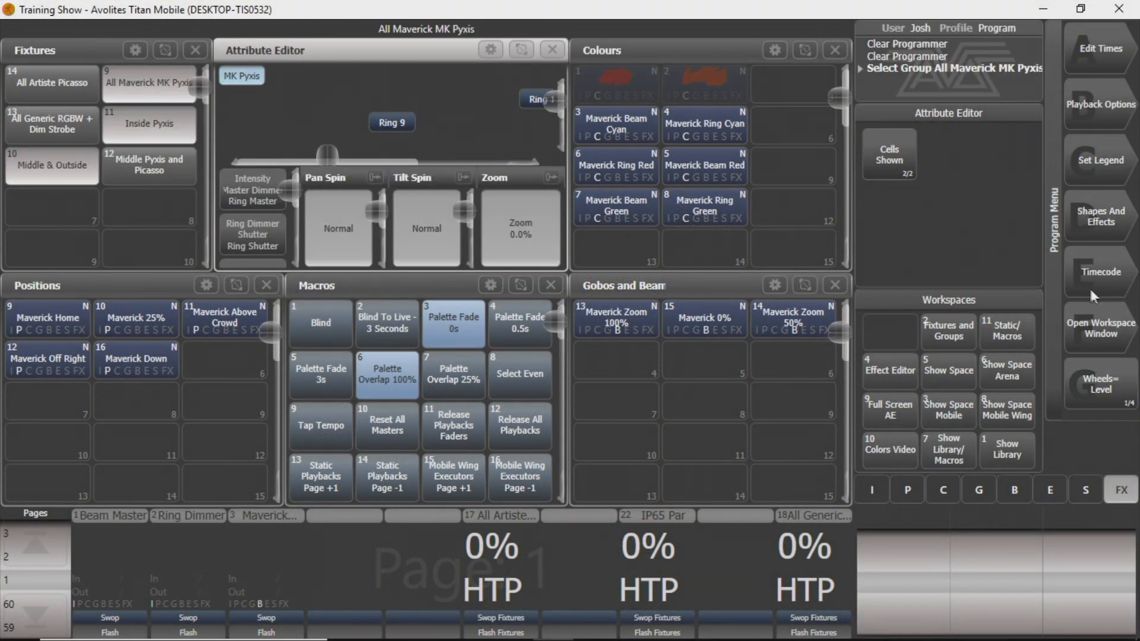
left_click(1077, 223)
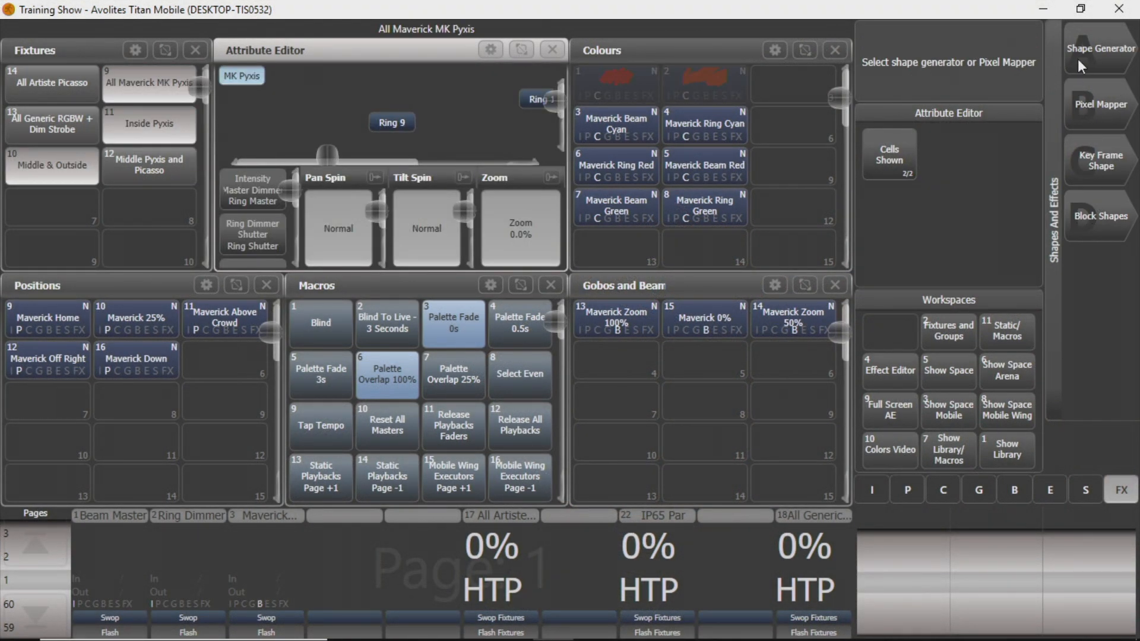
left_click(1088, 51)
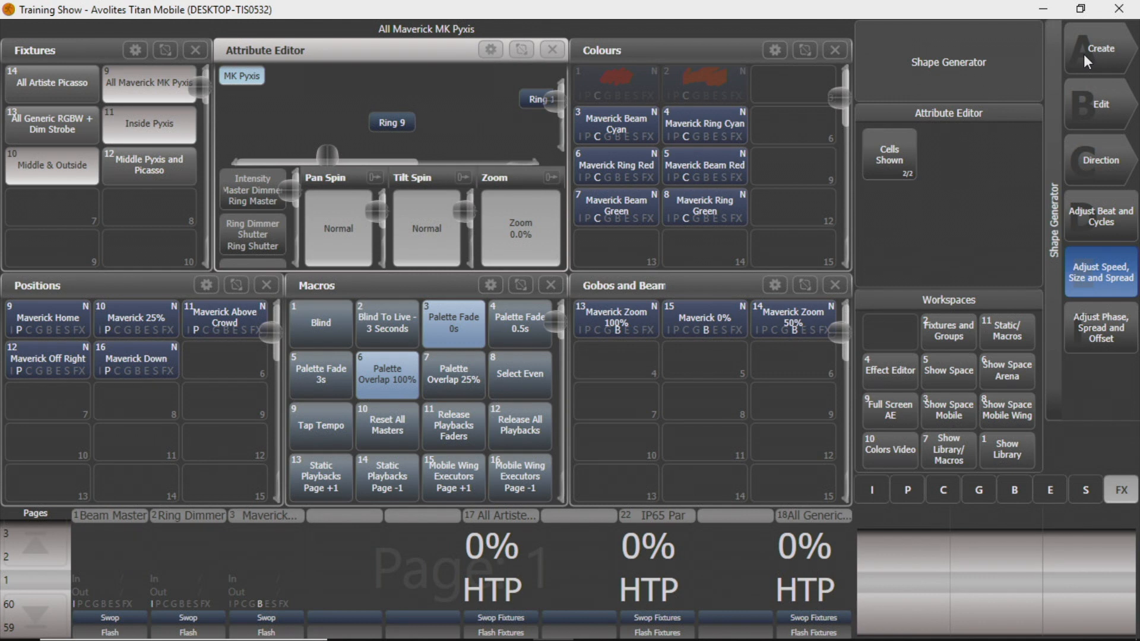
left_click(1098, 60)
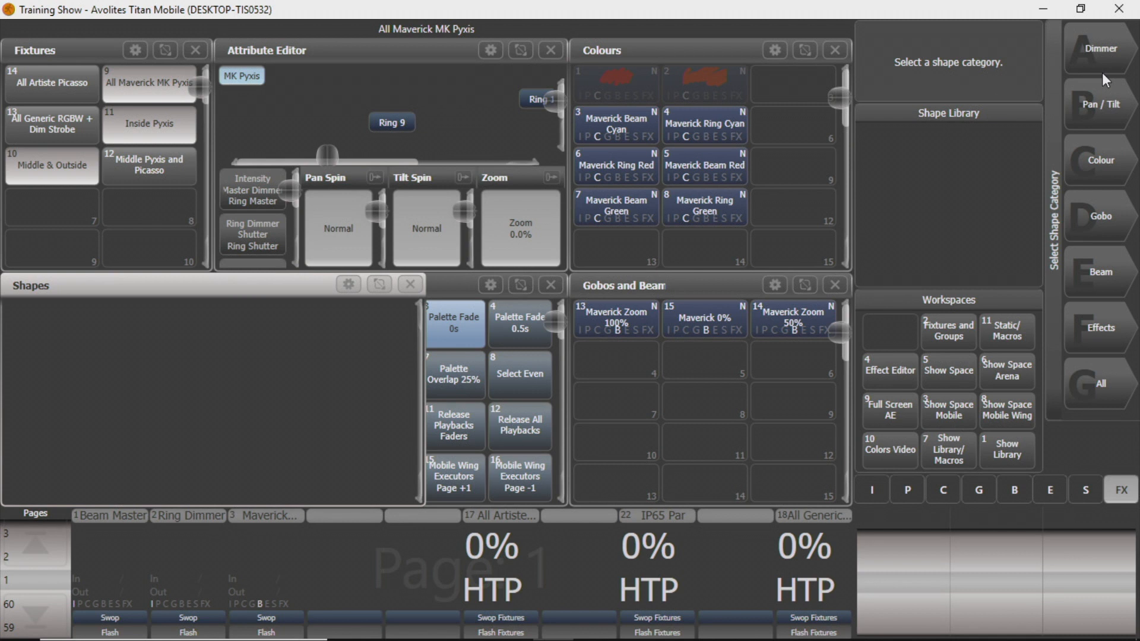
left_click(1098, 165)
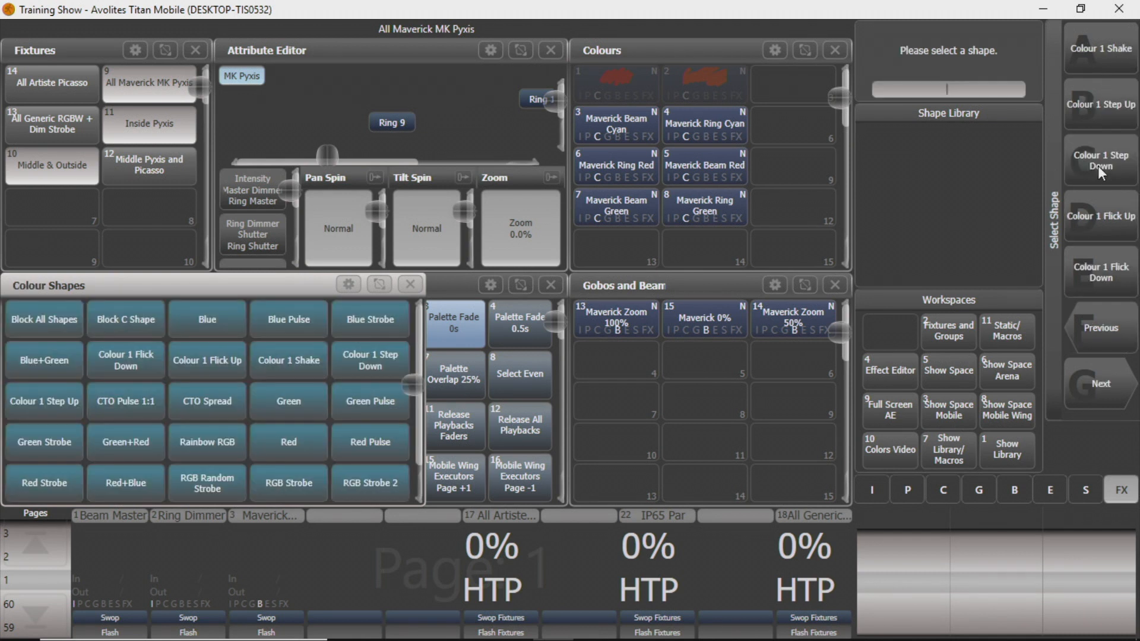
left_click(1104, 374)
left_click(1094, 329)
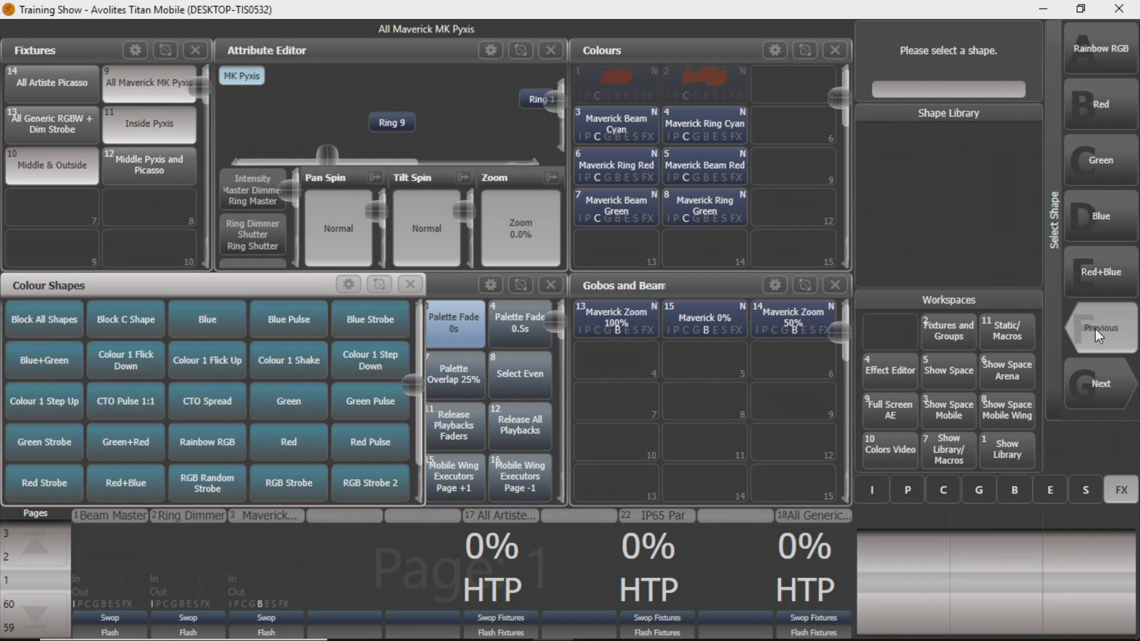
left_click(1102, 370)
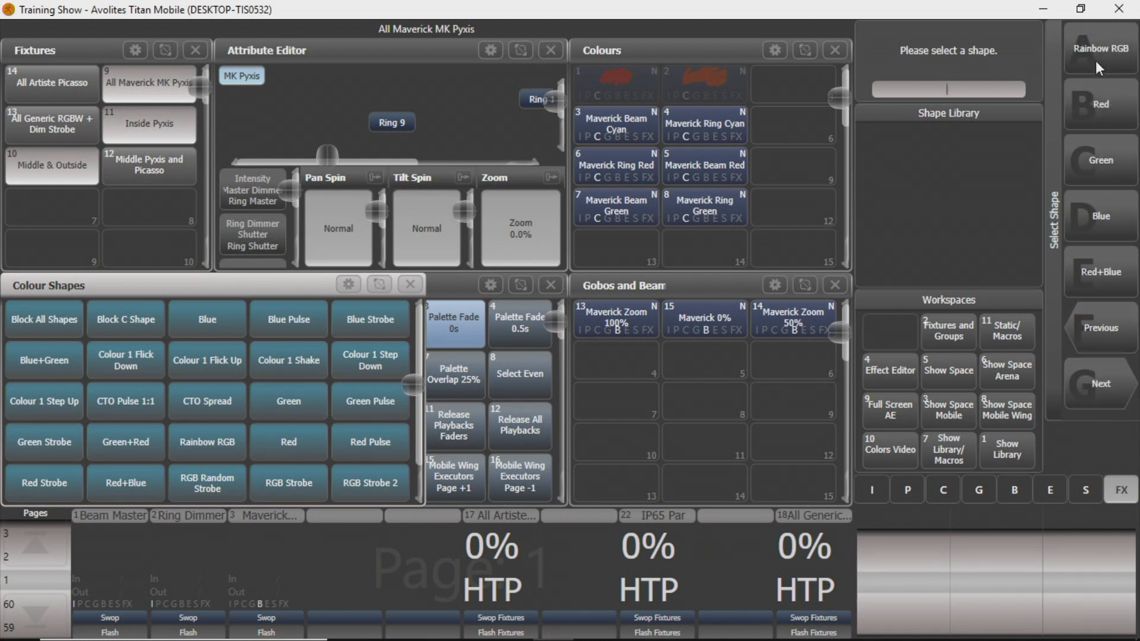
left_click(1094, 60)
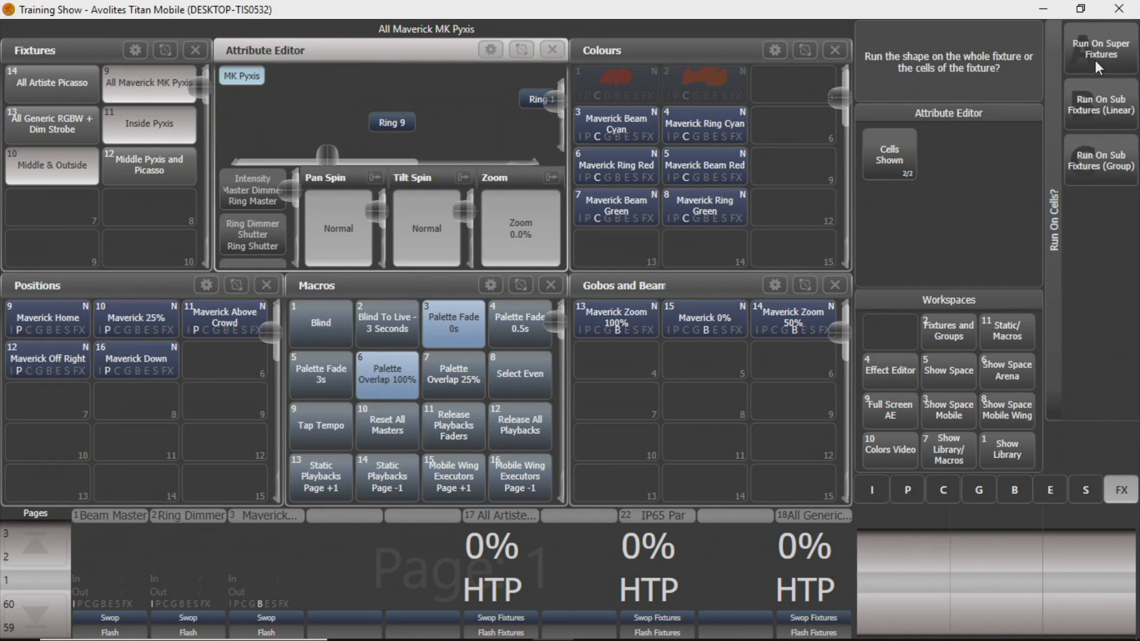
left_click(1094, 59)
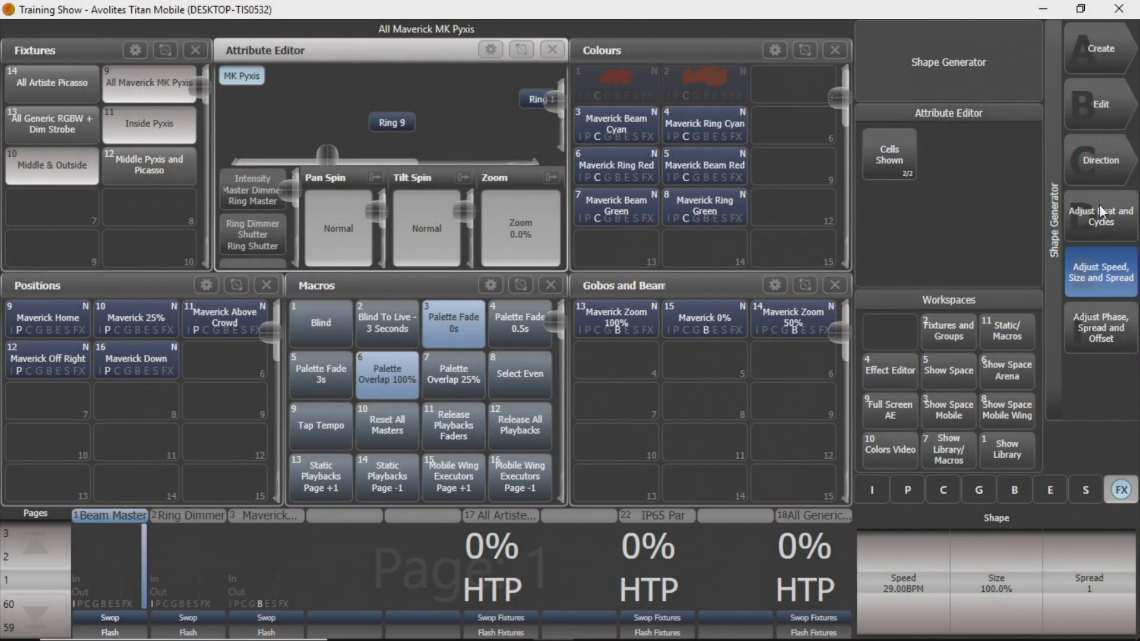
Set the Rainbow RGB shape's speed to 37.06 BPM and clear the programmer
left_click(1099, 211)
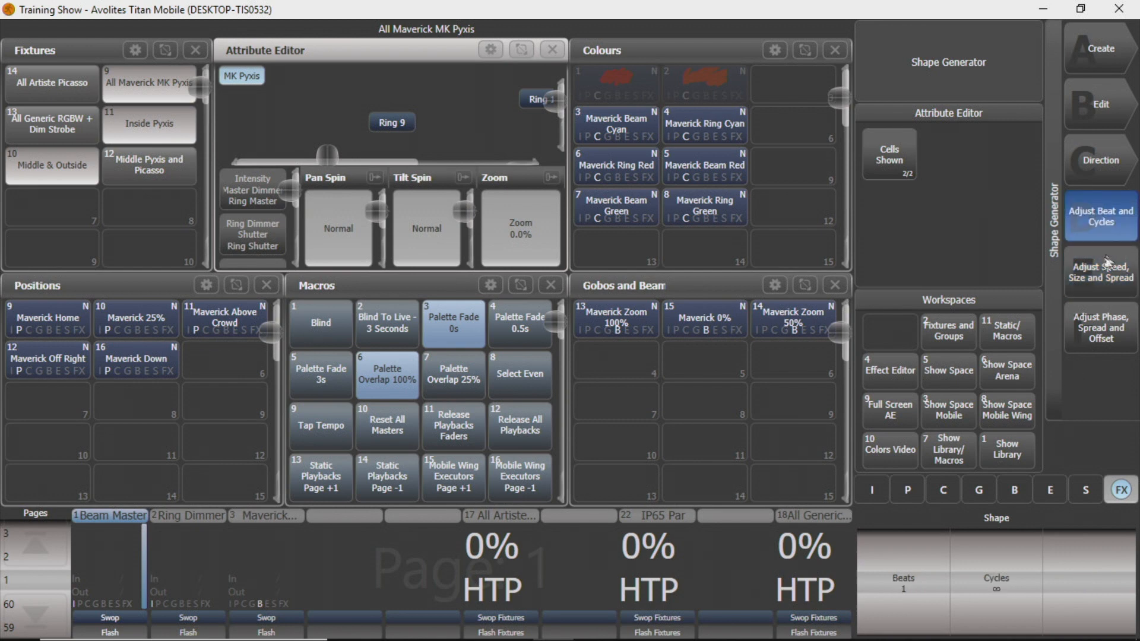
left_click(1108, 261)
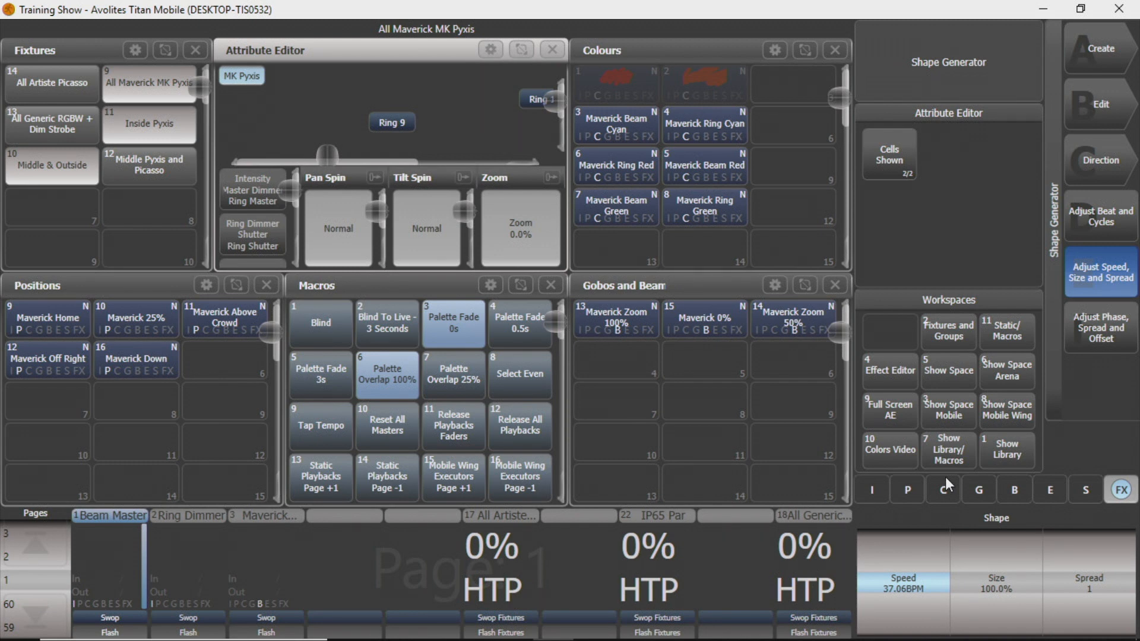
left_click(1109, 201)
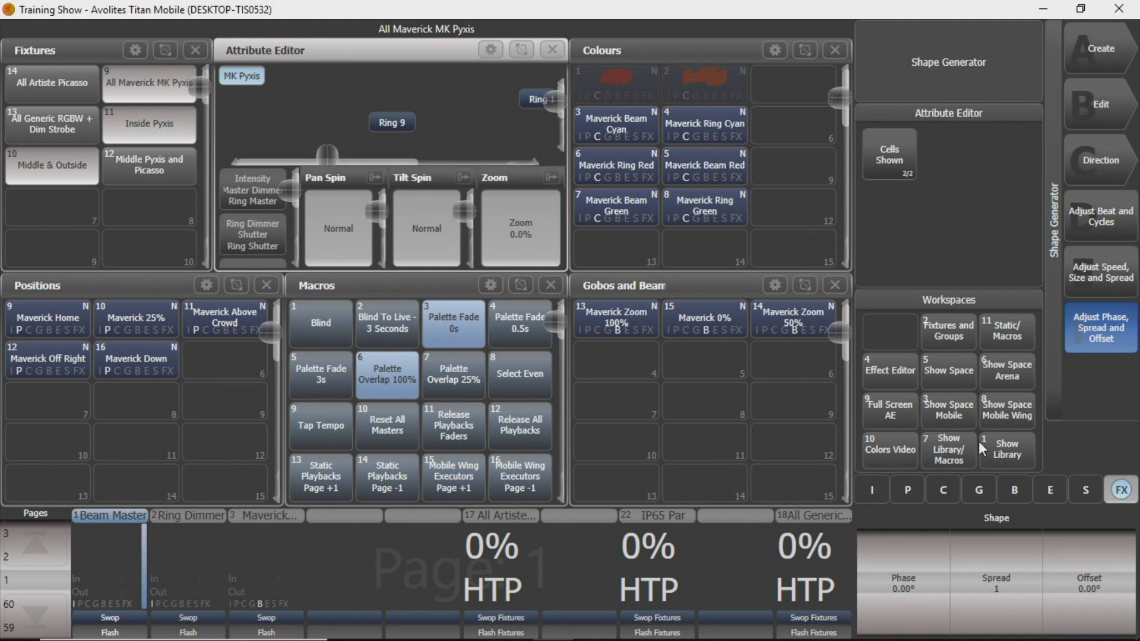
key("Escape")
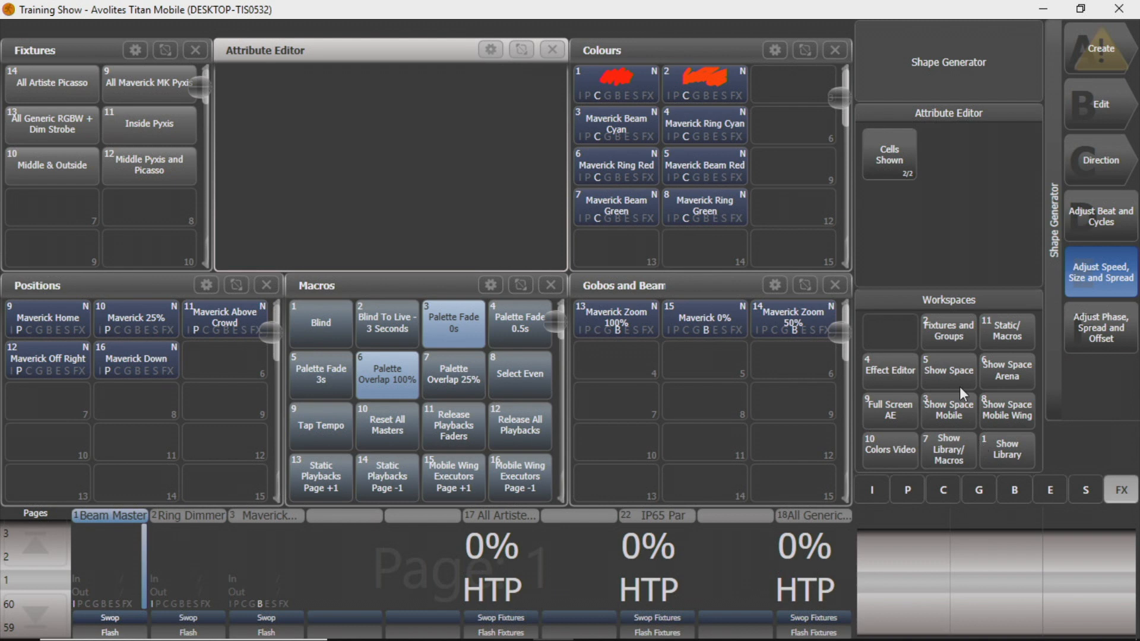
key("Escape")
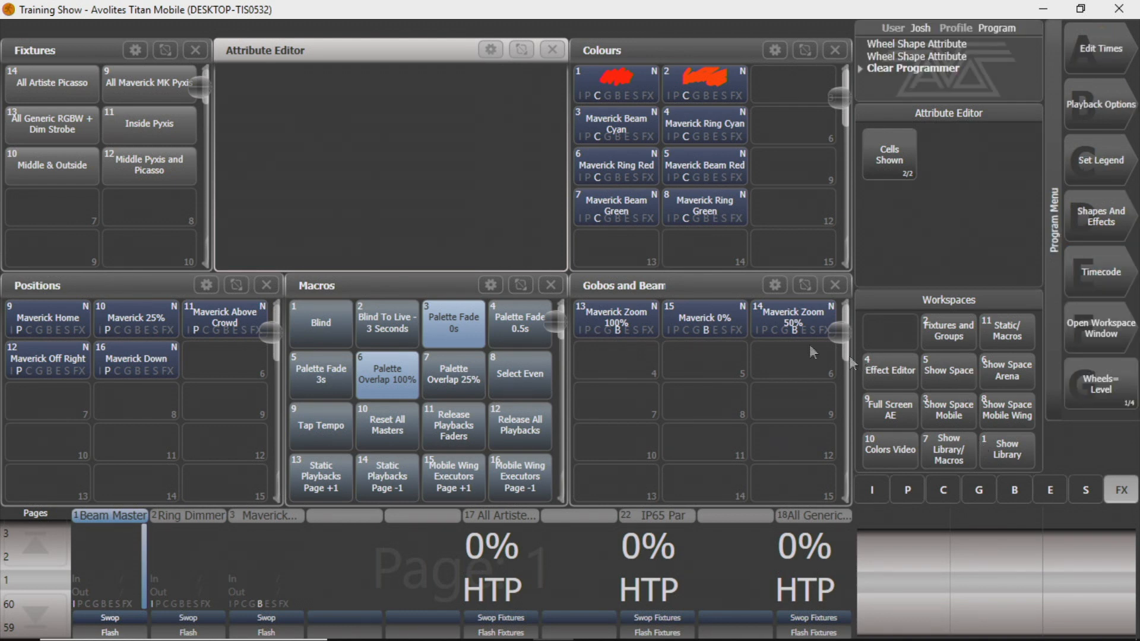
Examine the gobo shapes offered for the All Maverick MK Pyxis group and clear the programmer
left_click(144, 98)
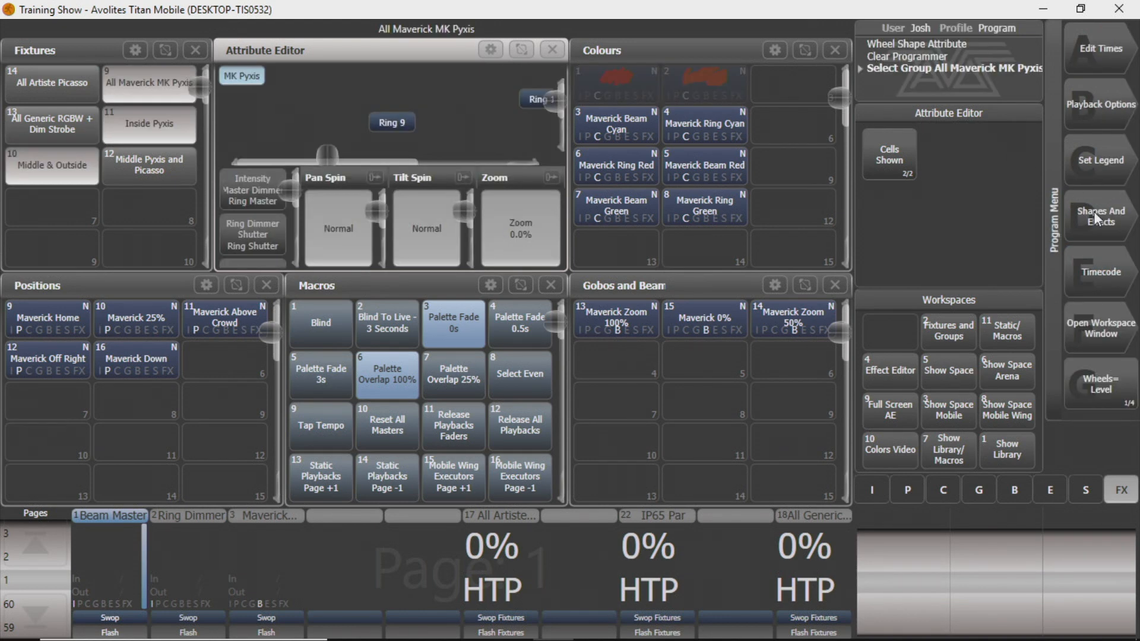
left_click(1095, 219)
left_click(1093, 68)
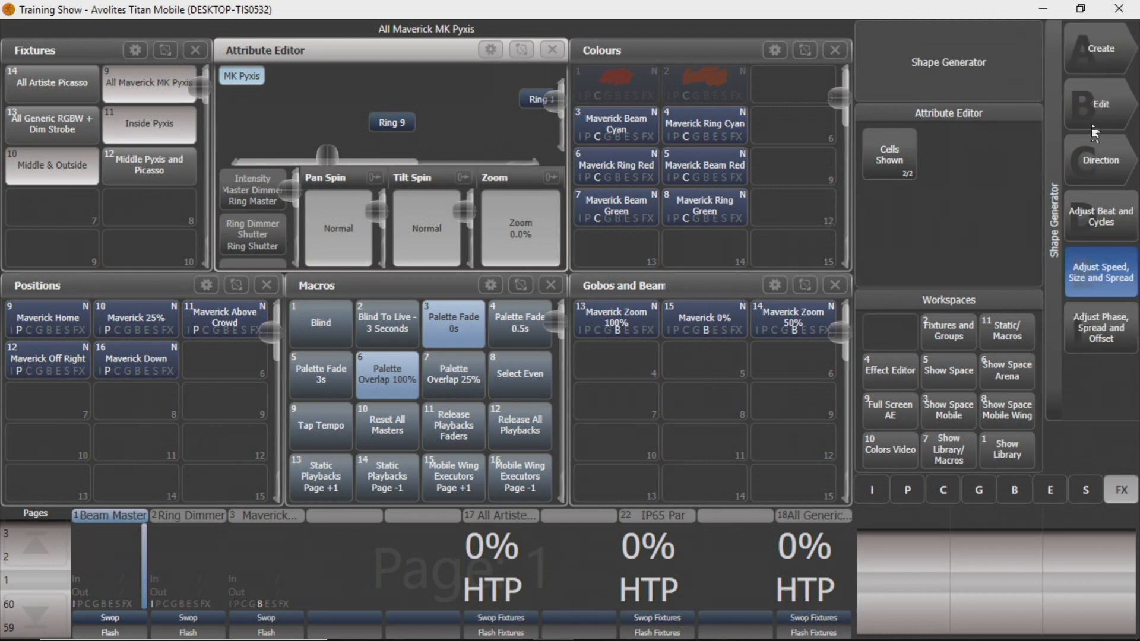
left_click(1095, 75)
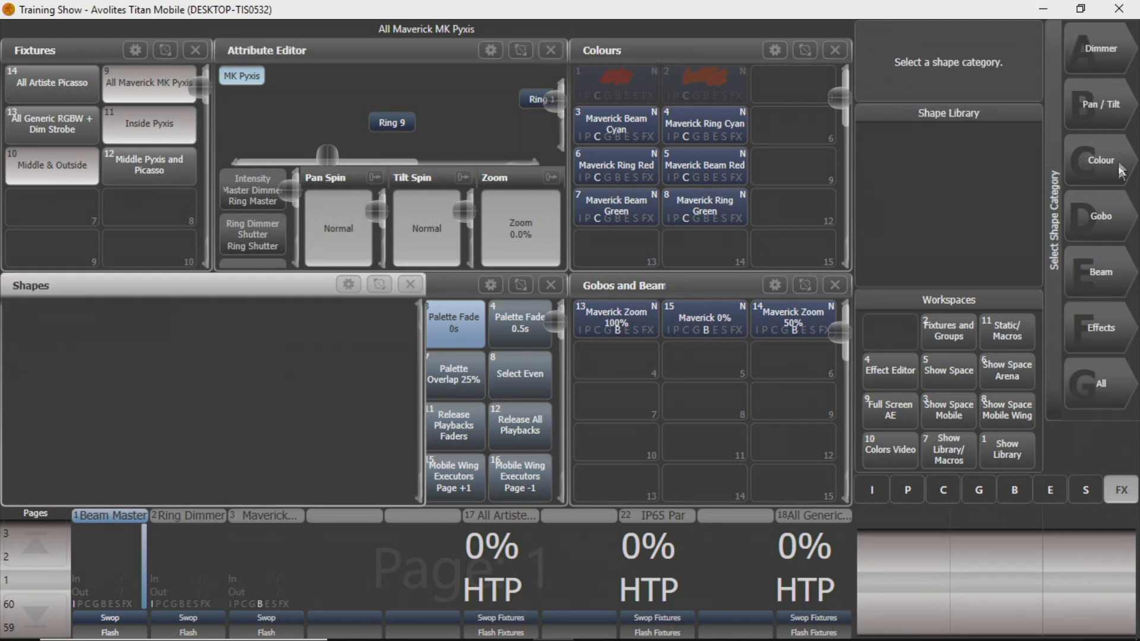
left_click(1090, 217)
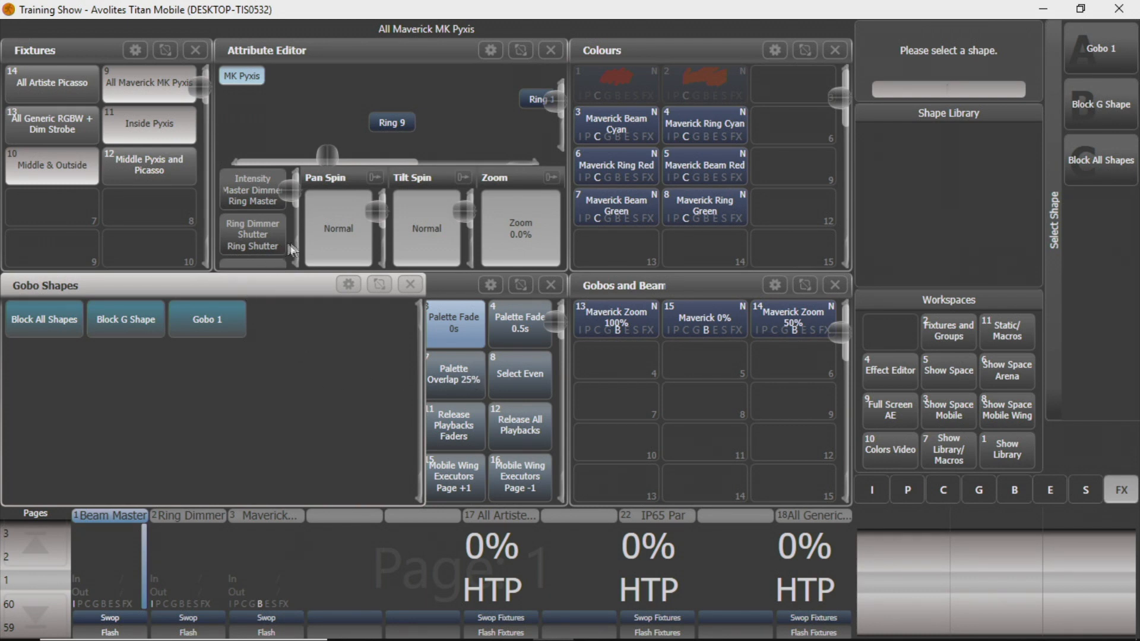
key("c")
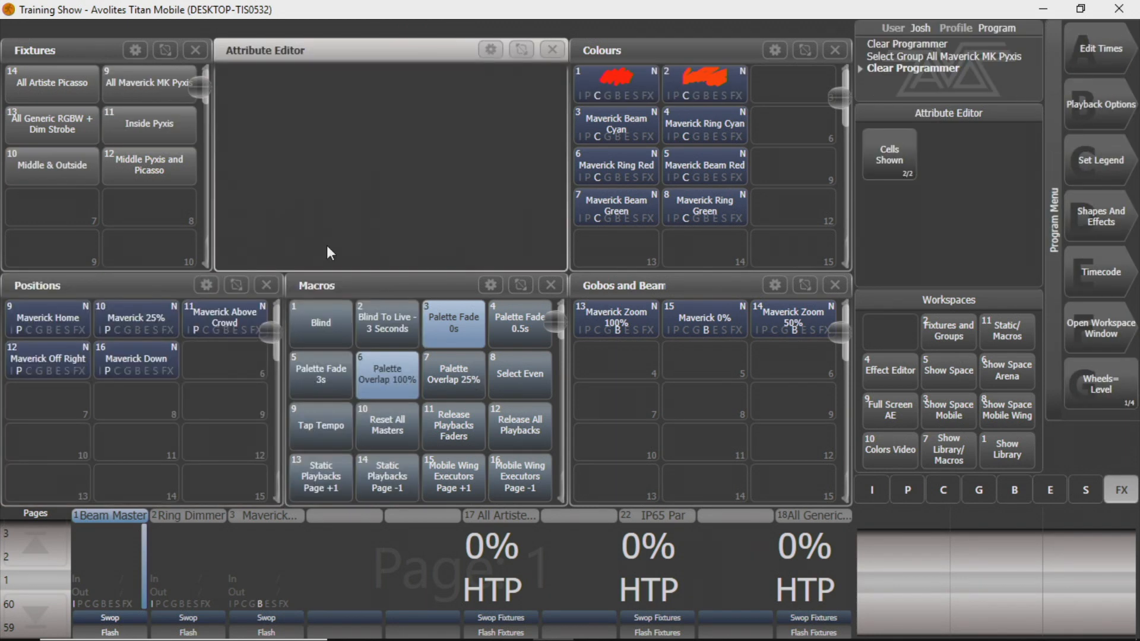
Examine the gobo shapes offered for the All Artiste Picasso group, close the shape list and clear the programmer
left_click(9, 79)
left_click(1121, 205)
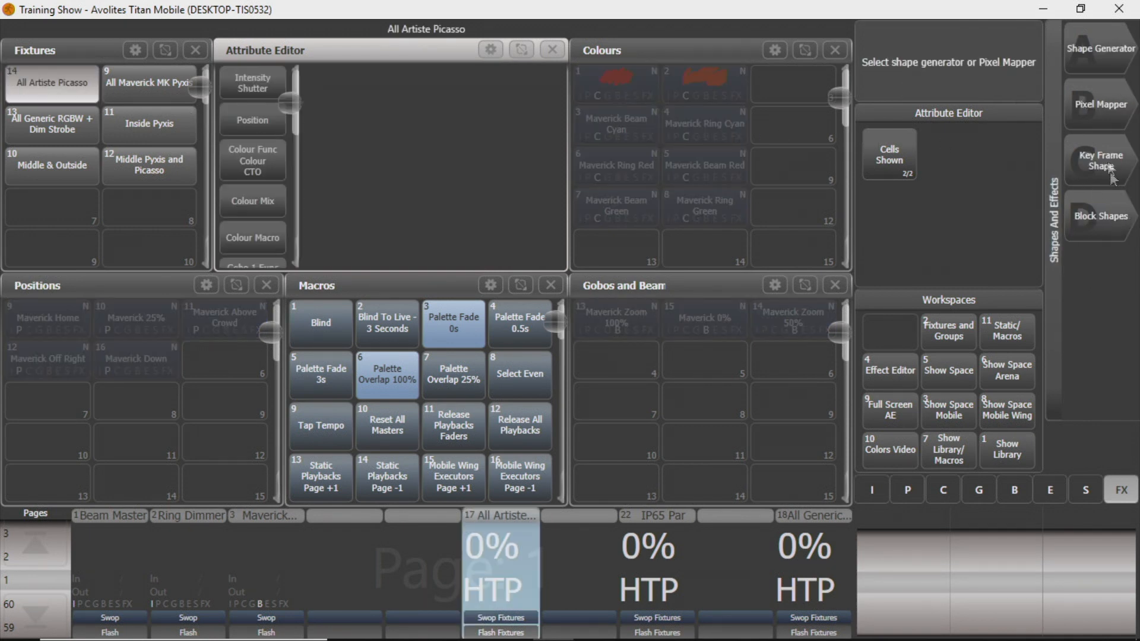
left_click(1098, 51)
left_click(1081, 63)
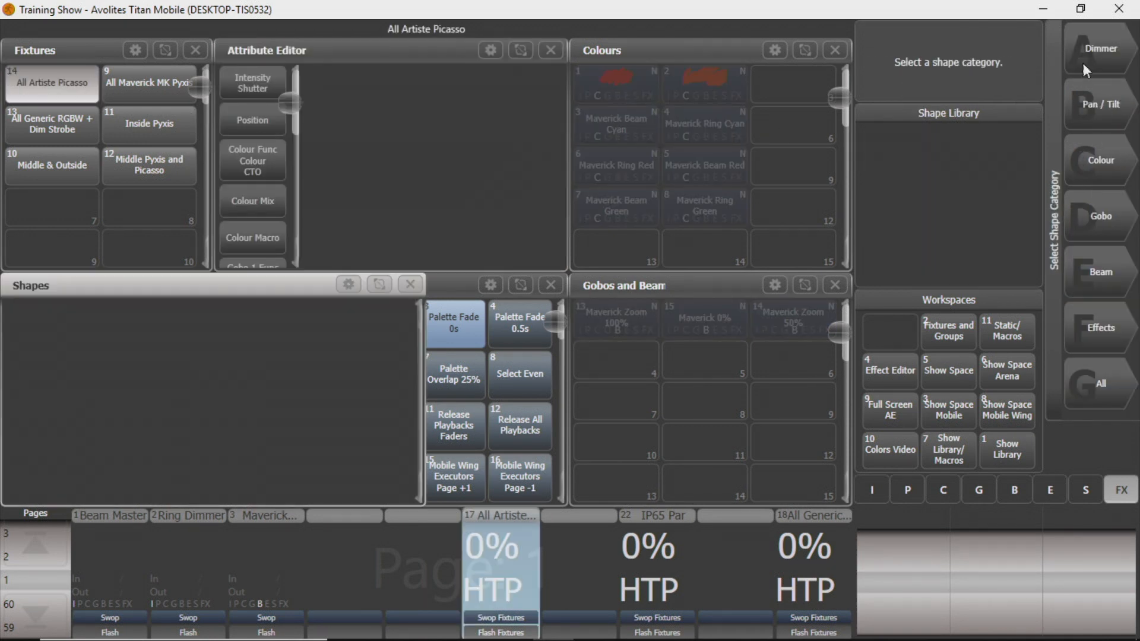
left_click(1093, 215)
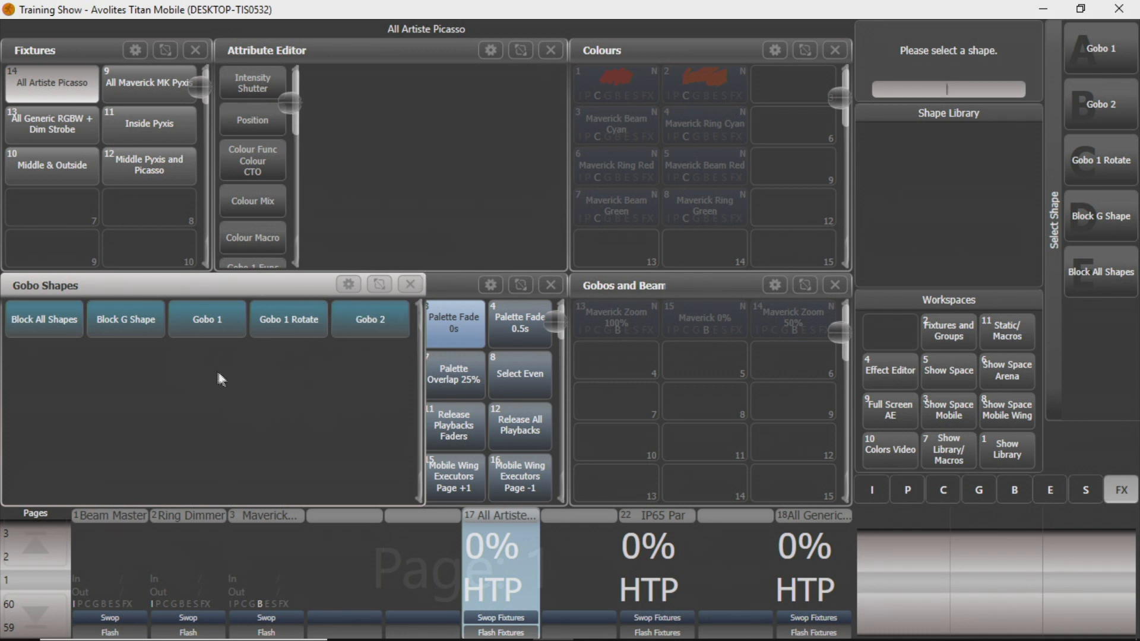
left_click(411, 284)
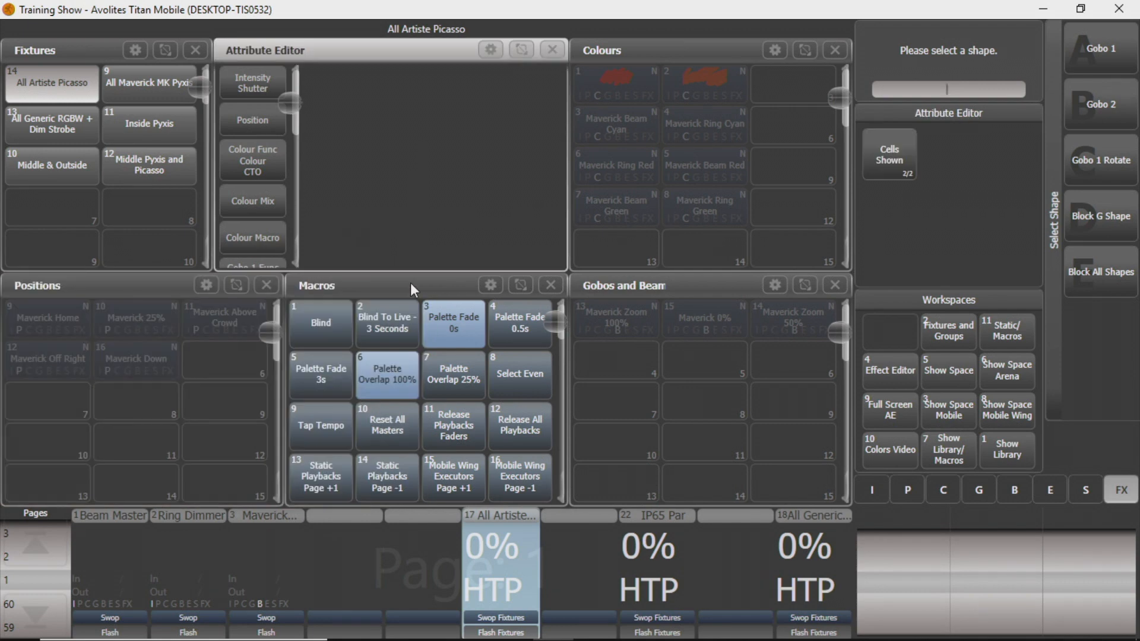
key("c")
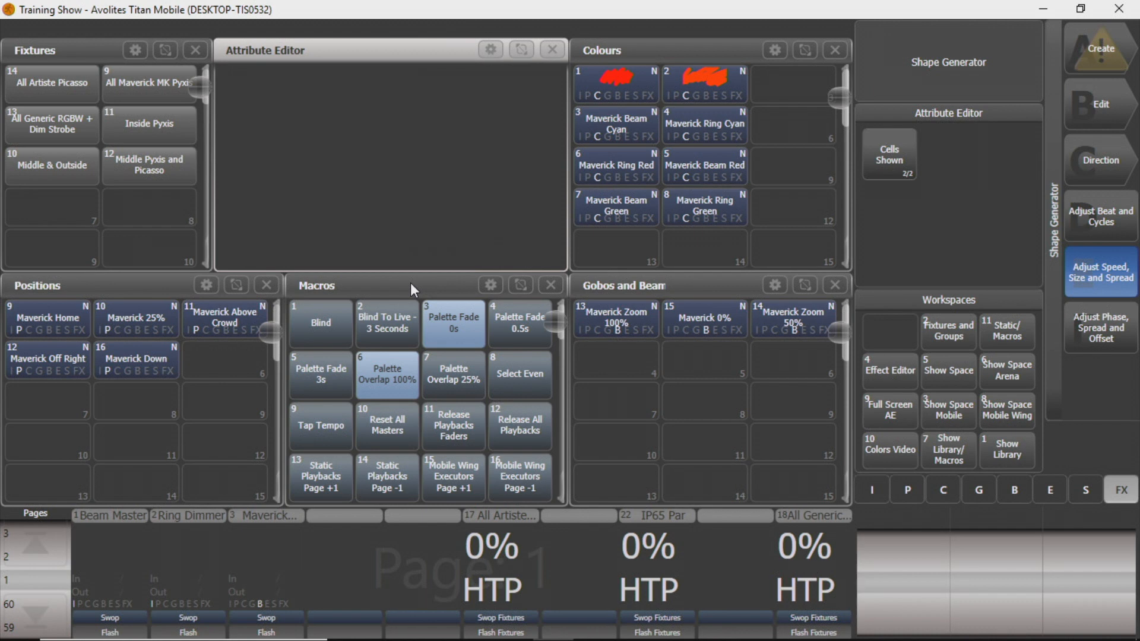
Examine the beam shapes offered for the All Maverick MK Pyxis group and clear the programmer
left_click(157, 78)
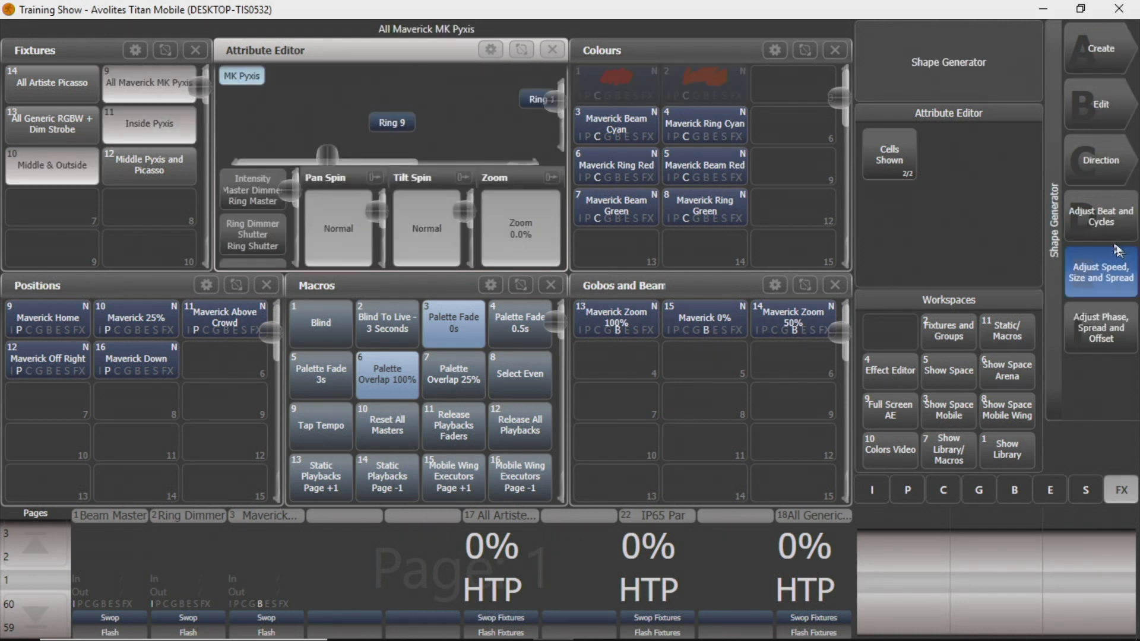
left_click(1108, 58)
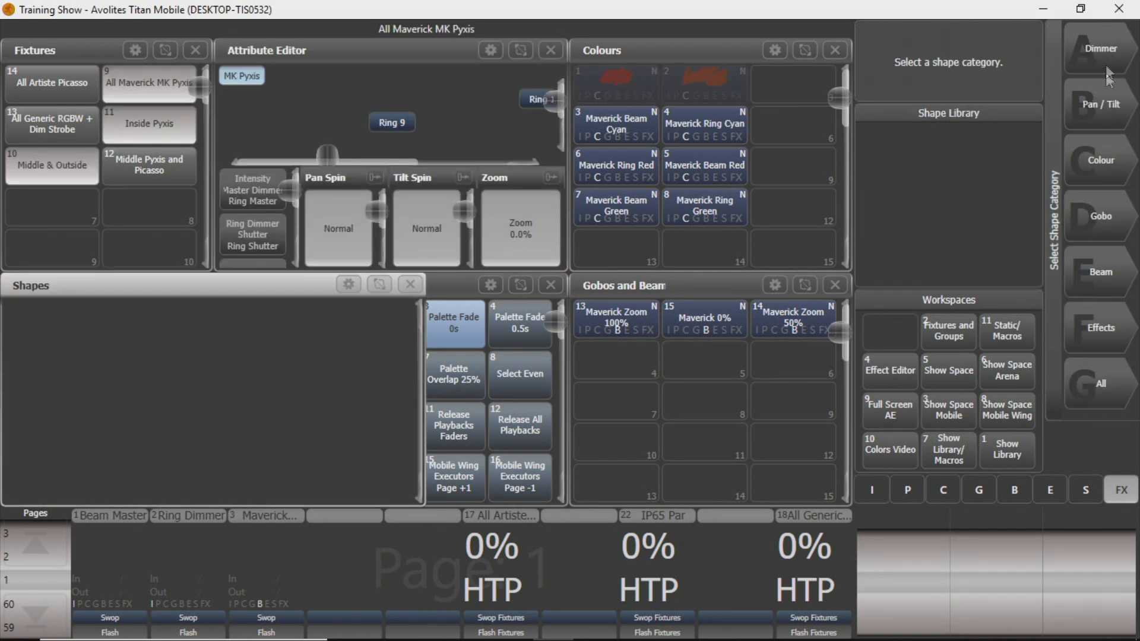
left_click(1097, 278)
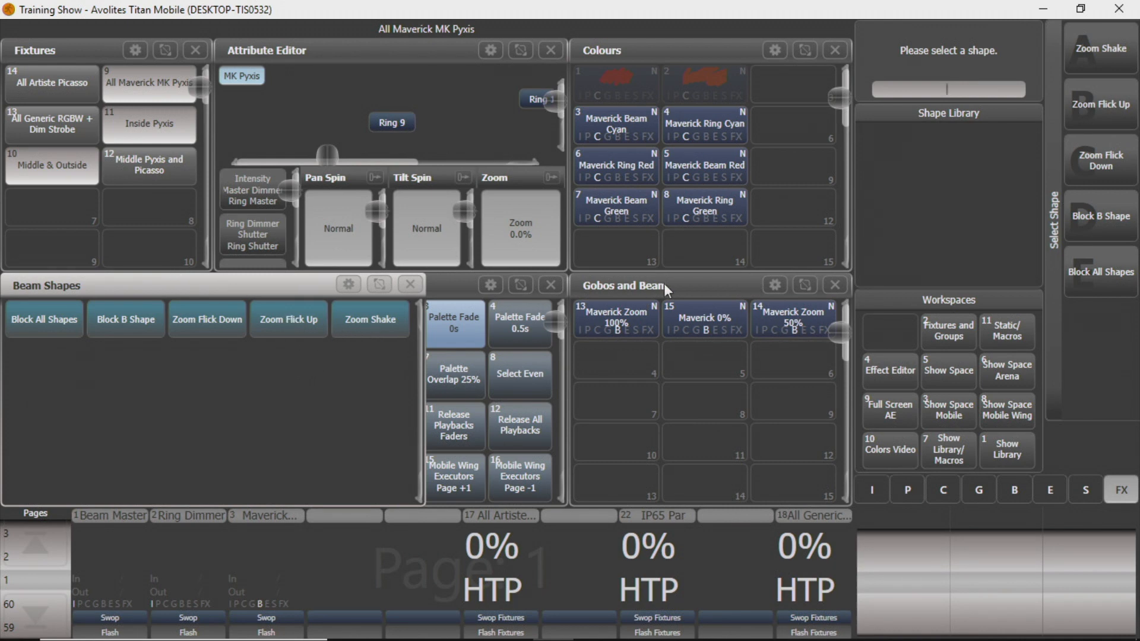
key("c")
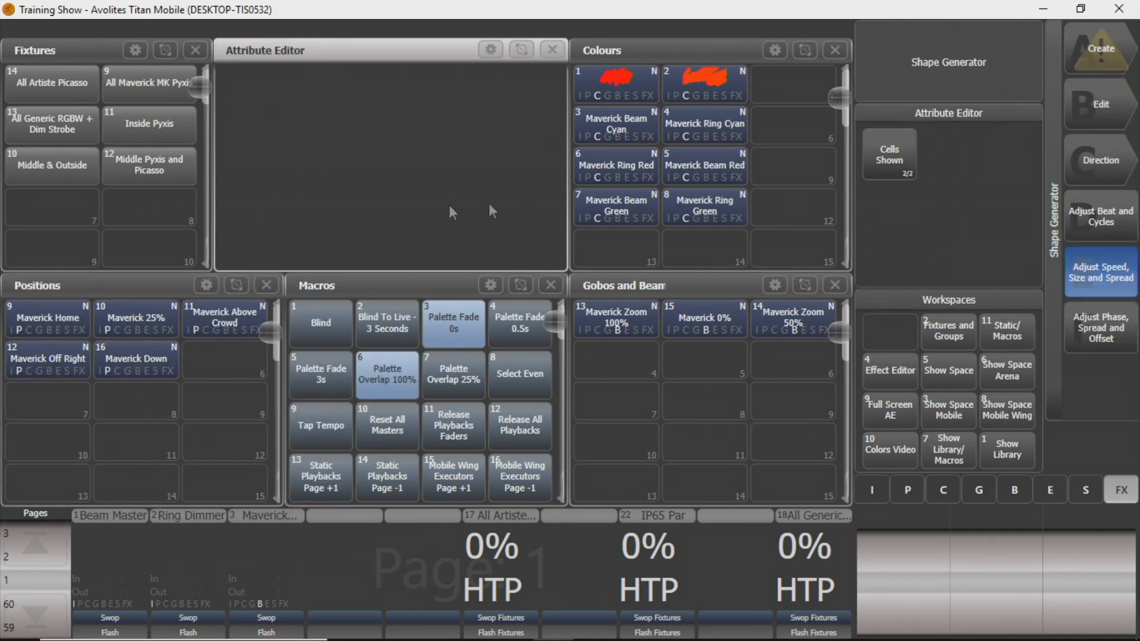
Browse the beam shapes for the All Artiste Picasso group and create a Zoom Shake shape
left_click(95, 100)
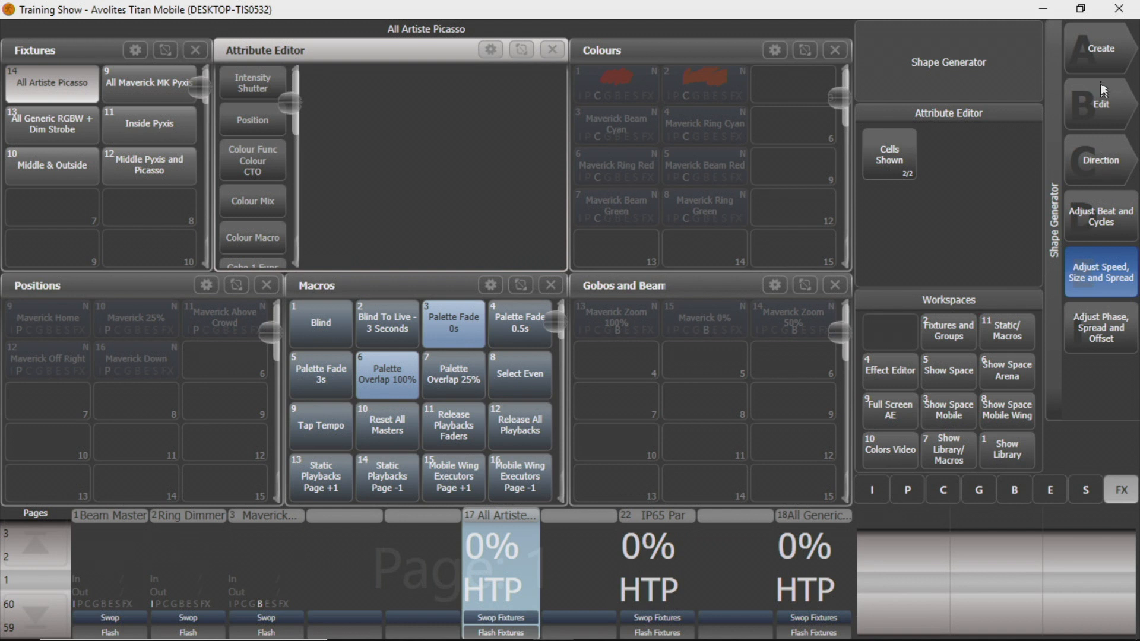
left_click(1101, 51)
left_click(1099, 291)
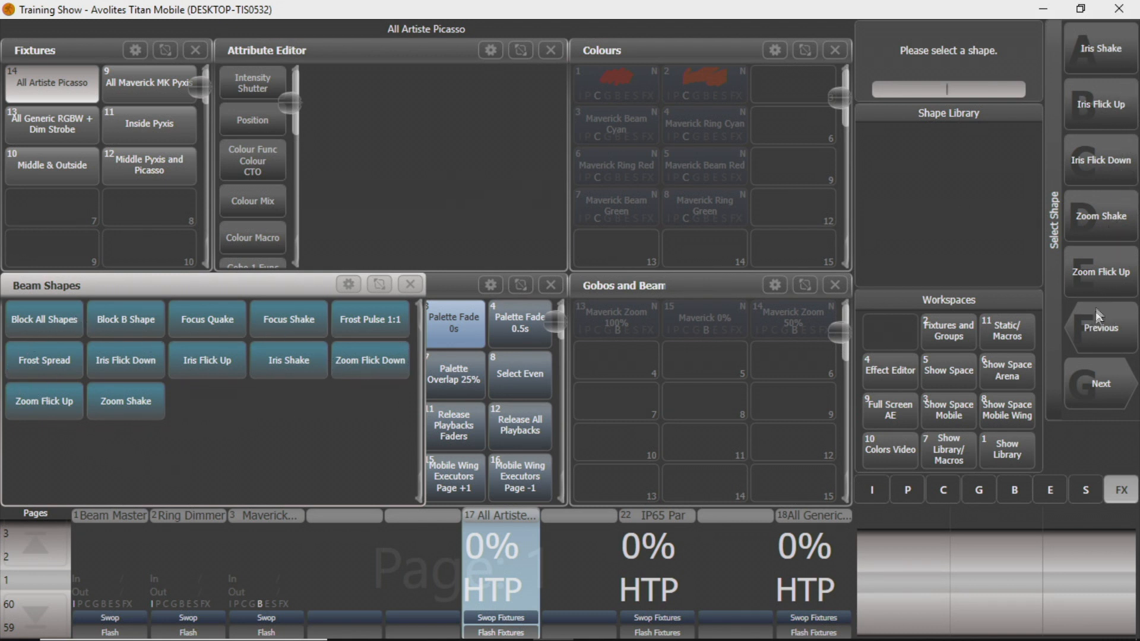
left_click(1077, 383)
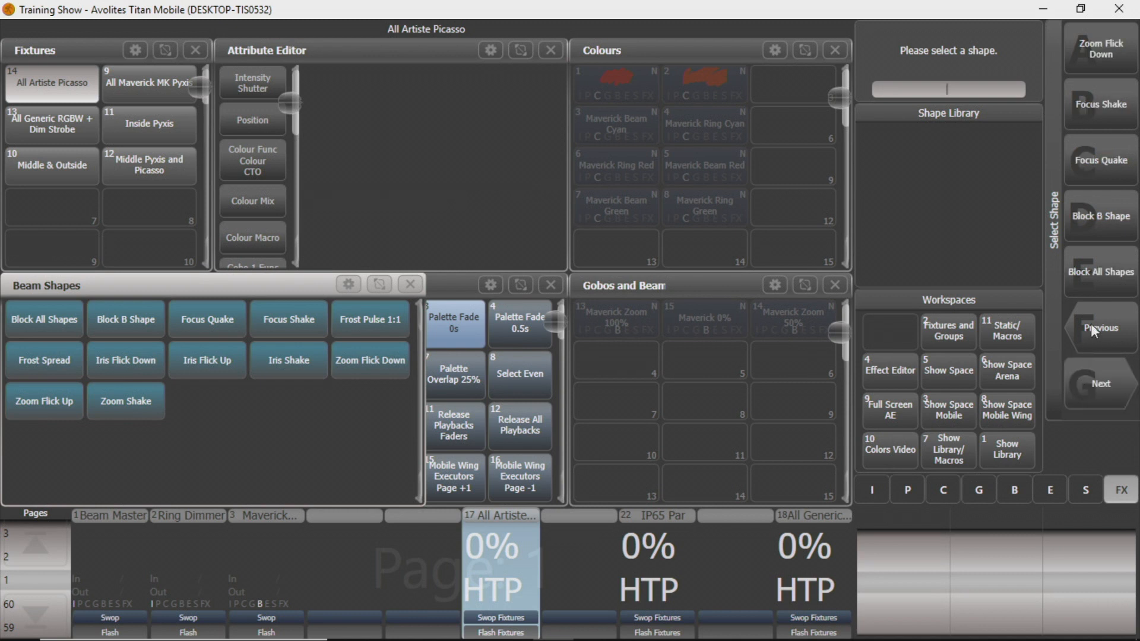
left_click(1091, 326)
left_click(1082, 362)
left_click(1091, 328)
left_click(1093, 386)
left_click(1112, 343)
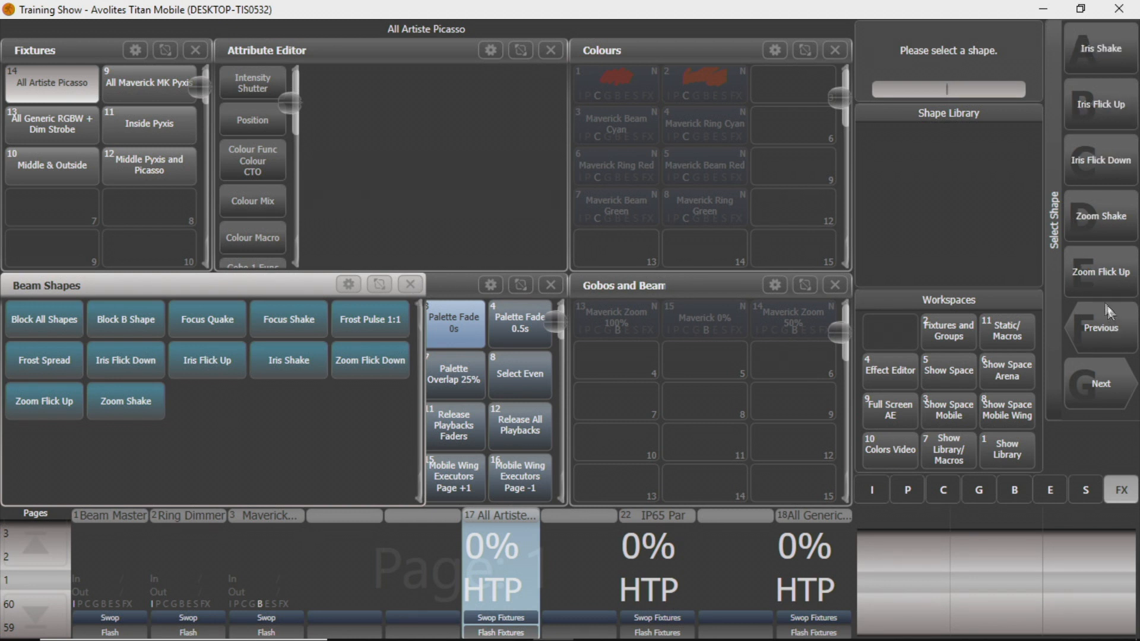
left_click(1092, 218)
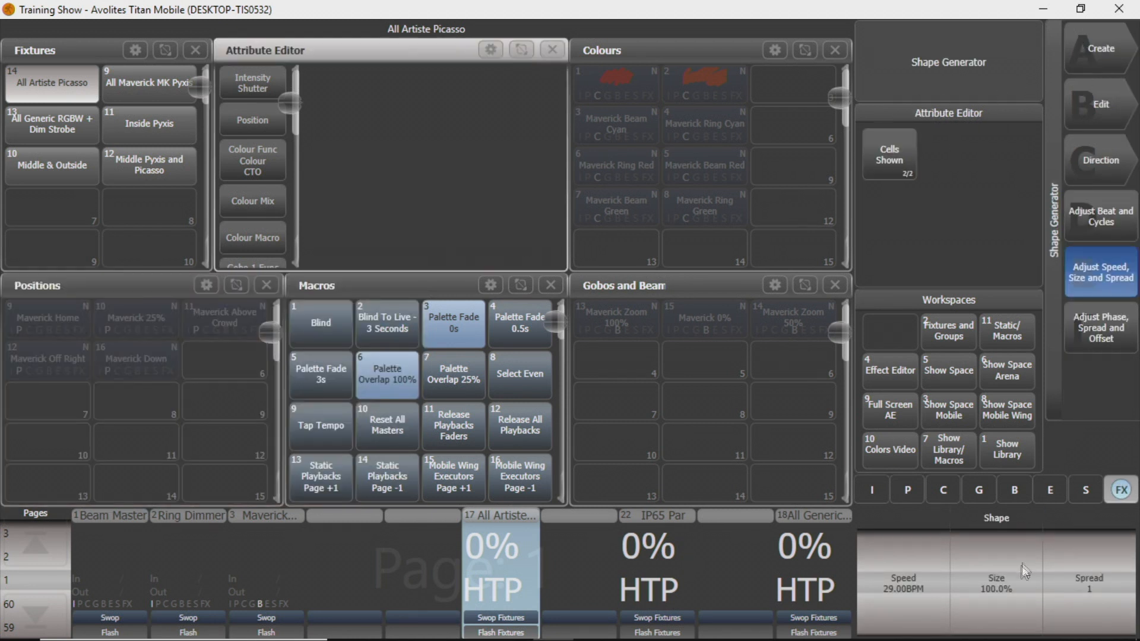
Examine the Zoom Shake shape's beat, cycles, phase, spread and offset parameters and clear the programmer
left_click(1124, 221)
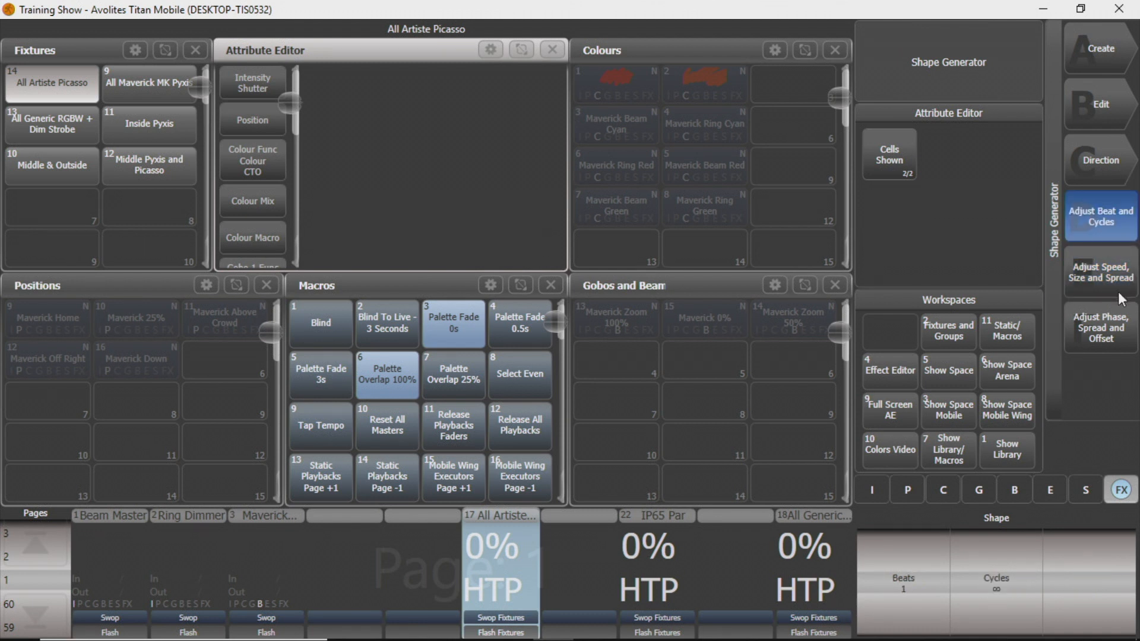
left_click(1122, 295)
left_click(1121, 320)
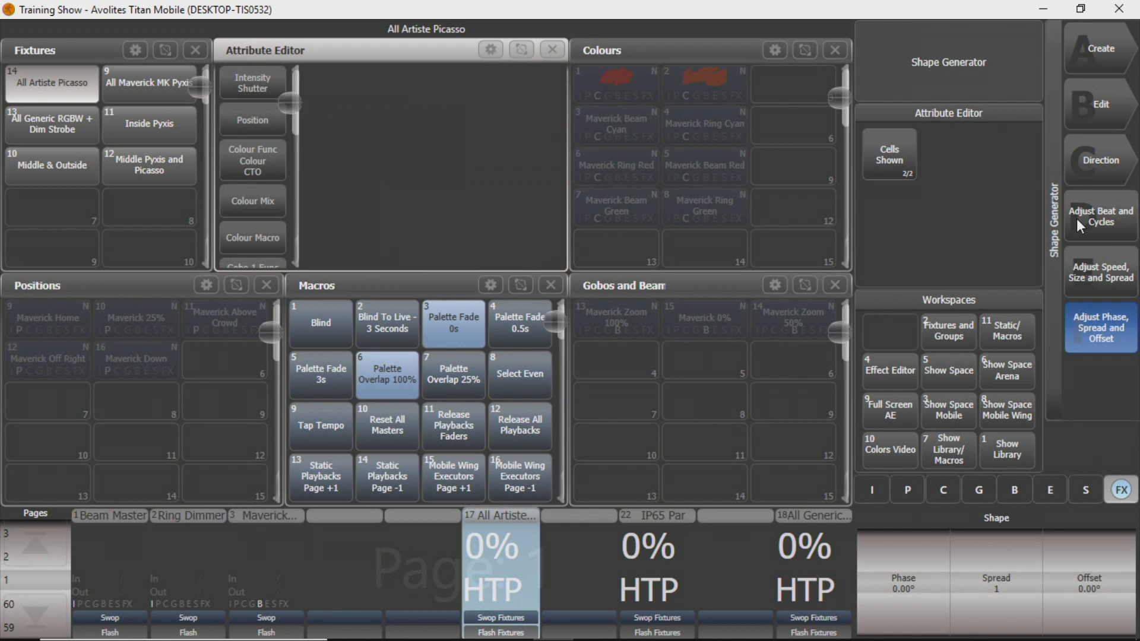
key("Escape")
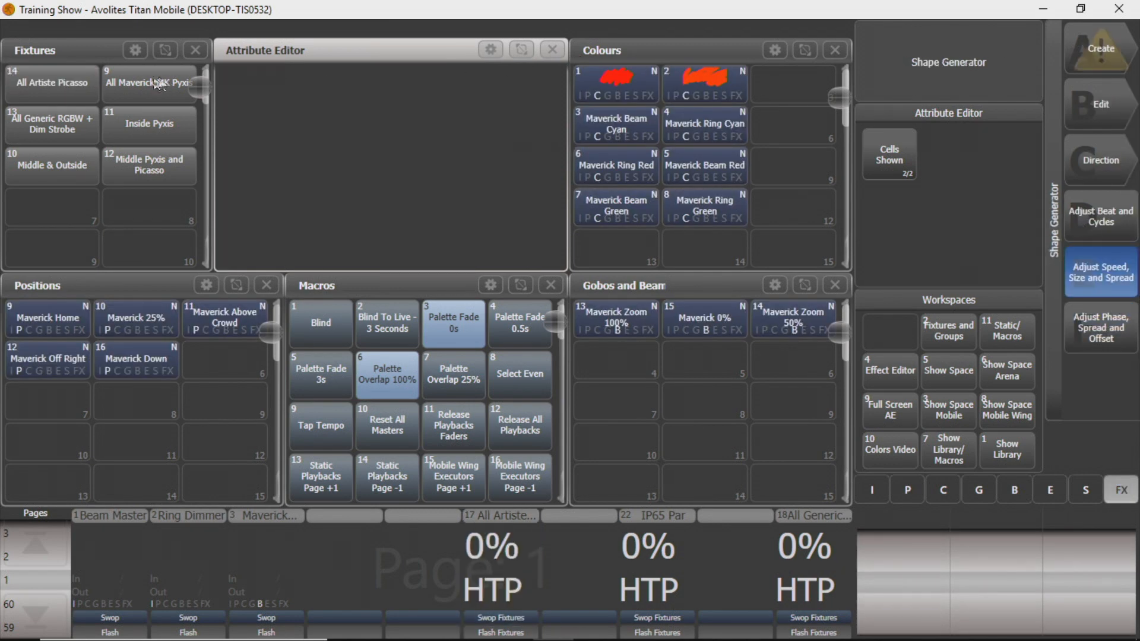
Check which effects shapes are offered for the All Maverick MK Pyxis group and clear the programmer
left_click(132, 83)
left_click(1113, 56)
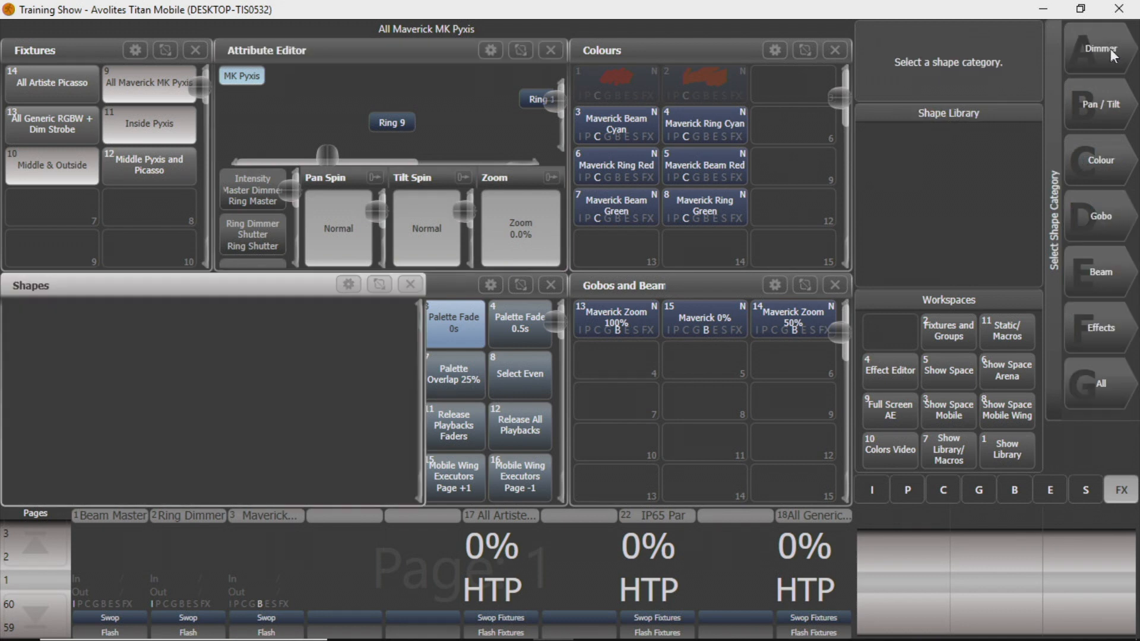
left_click(1110, 330)
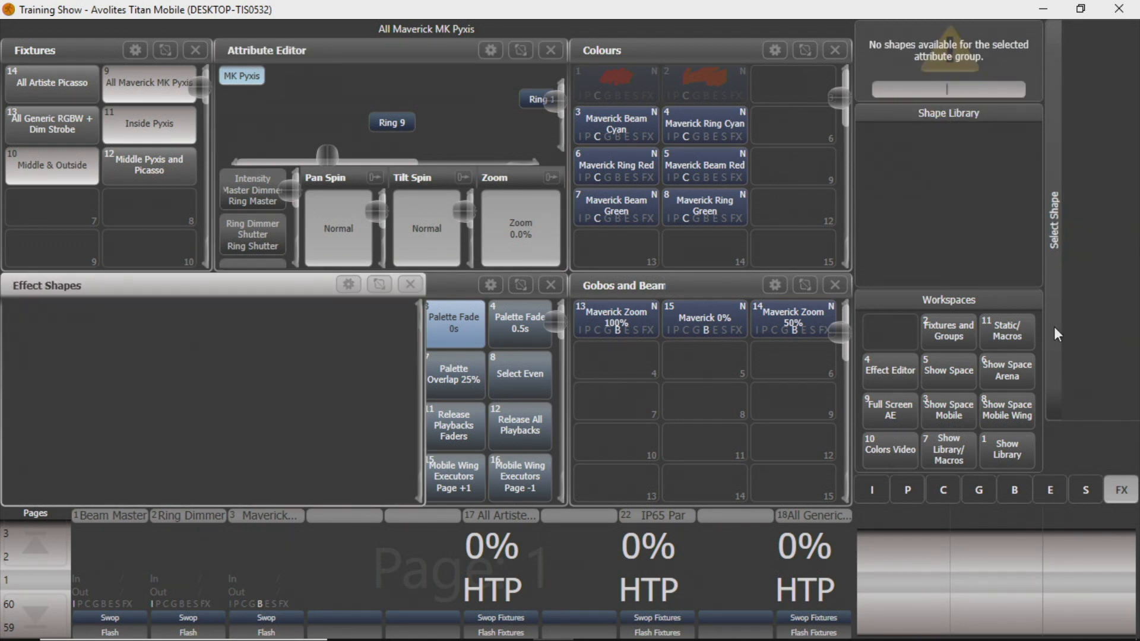
key("Escape")
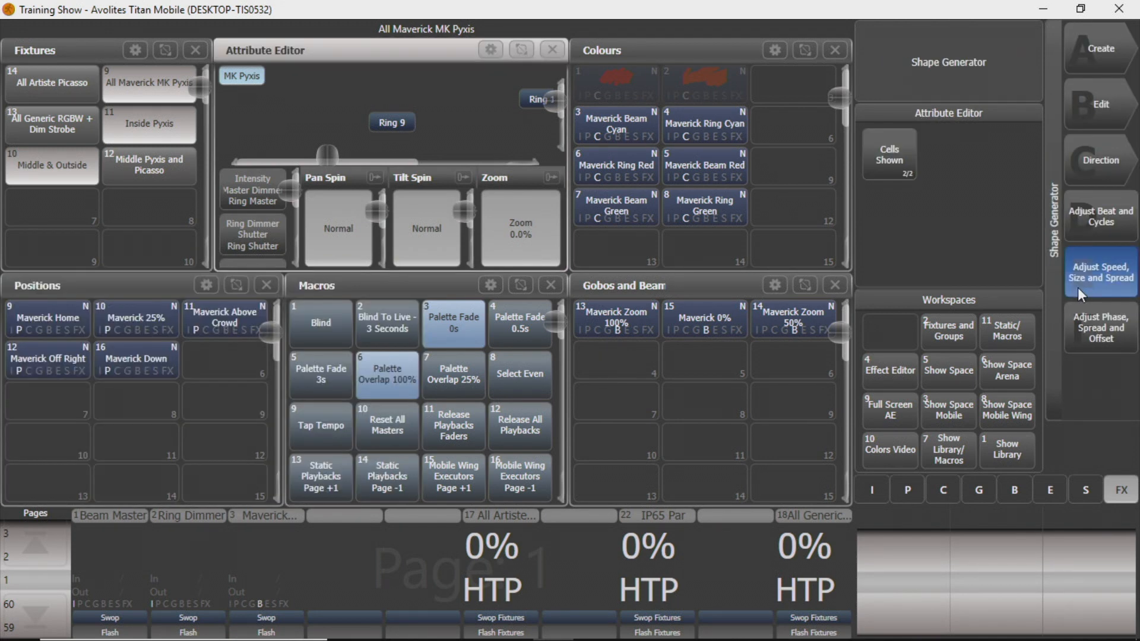
key("Delete")
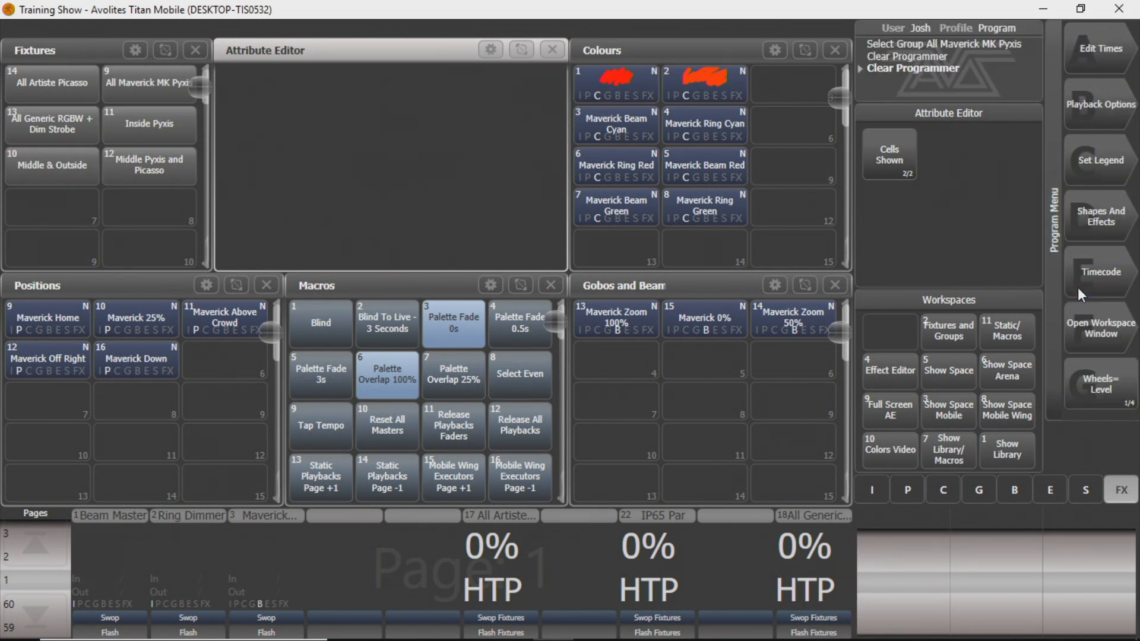
Check which effects shapes the shape generator offers for the All Artiste Picasso group and clear the programmer
left_click(49, 82)
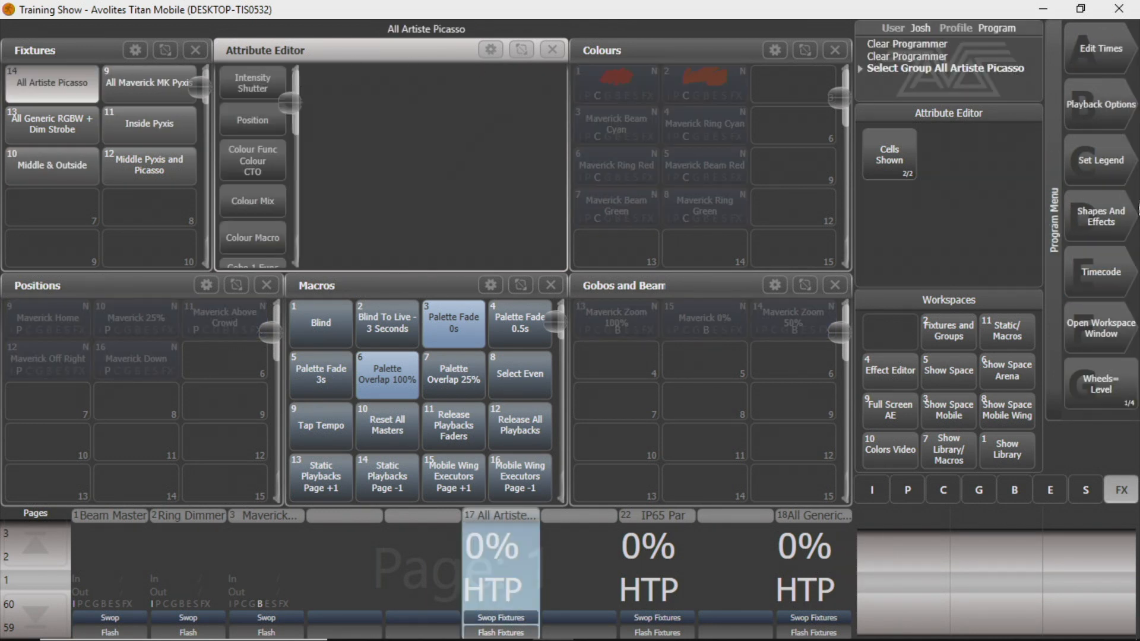
left_click(1093, 214)
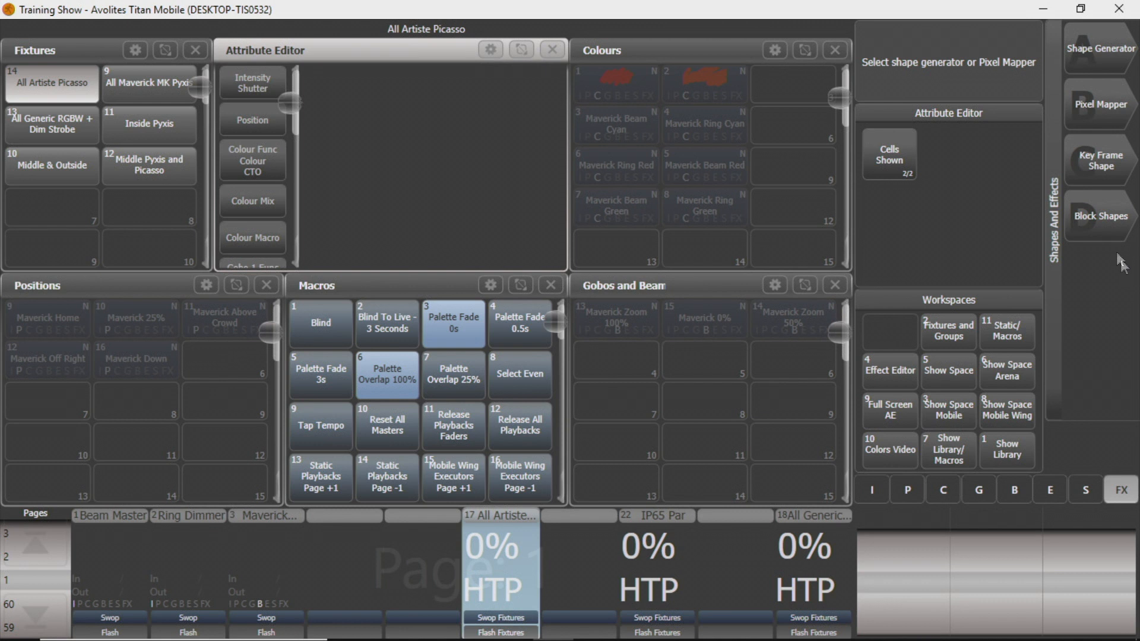
left_click(1095, 50)
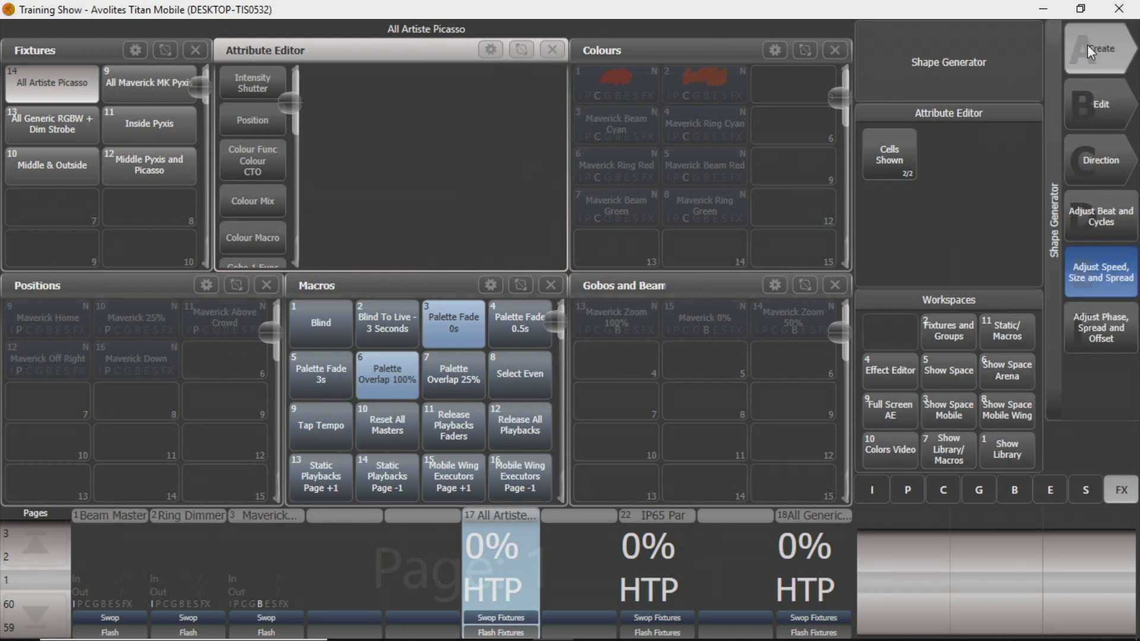
left_click(1099, 324)
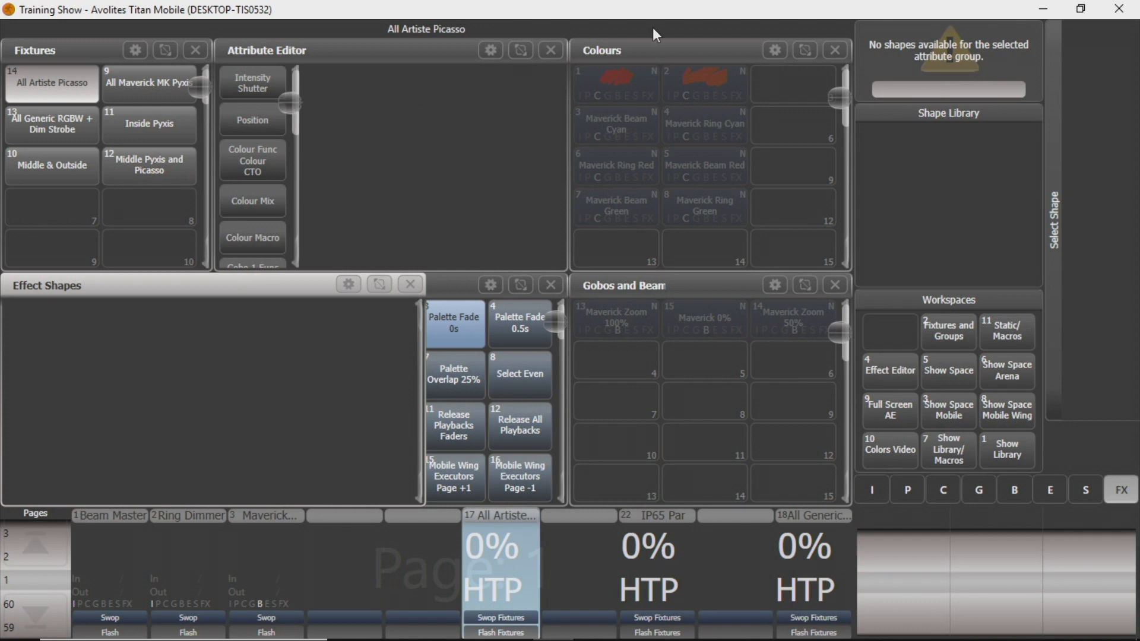
key("Escape")
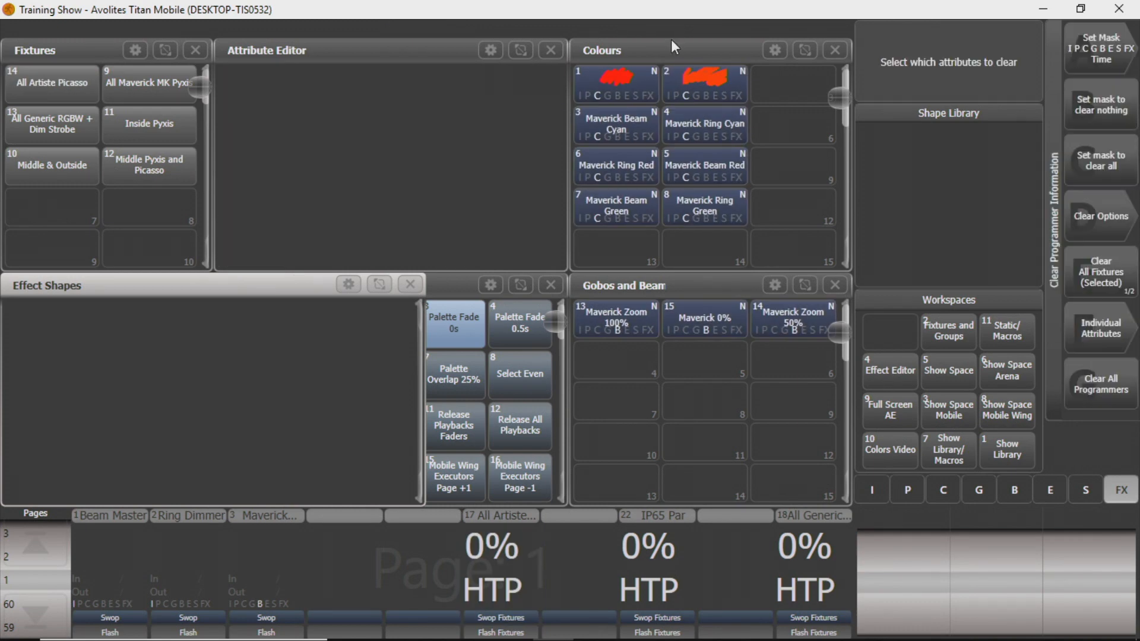
key("Escape")
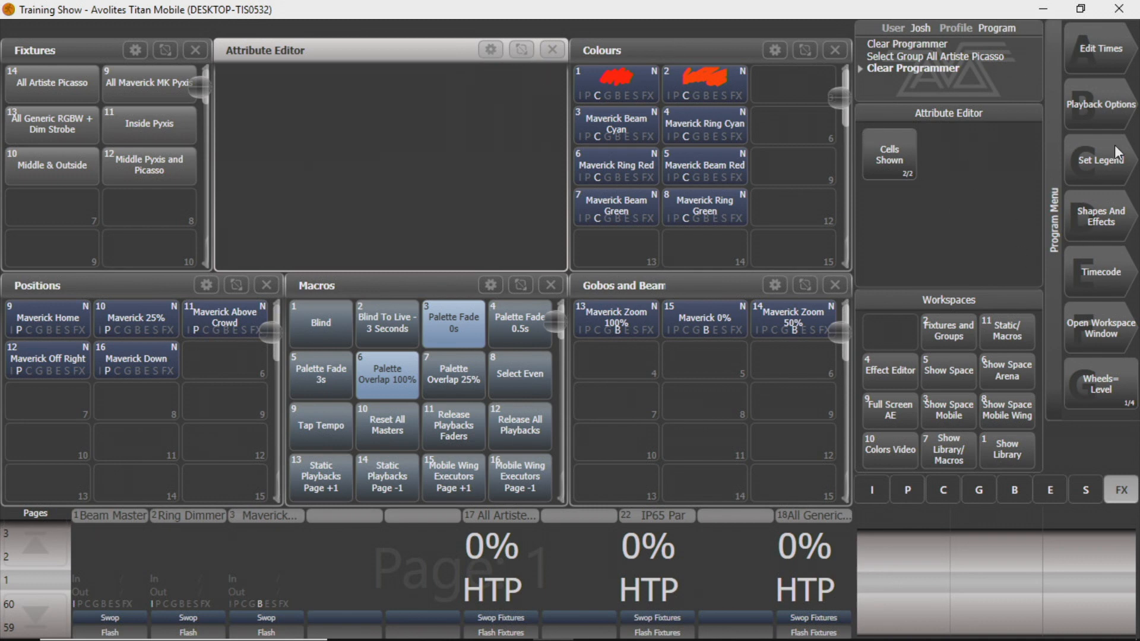
Create a Tilt Saw pan/tilt shape for the All Maverick MK Pyxis group
left_click(142, 79)
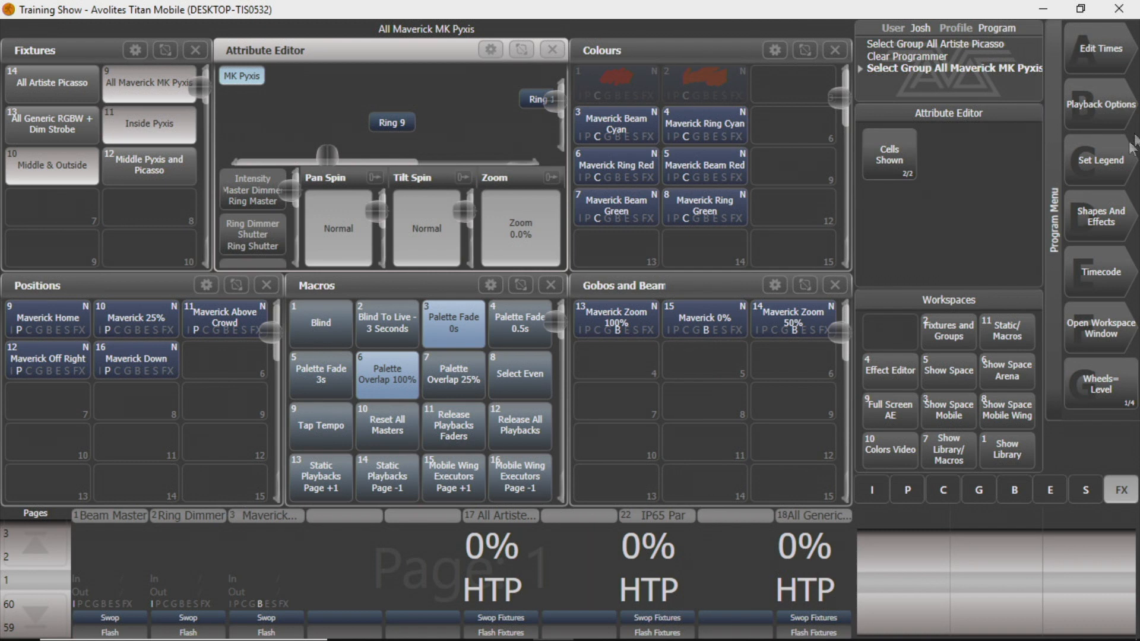
left_click(1111, 233)
left_click(1103, 84)
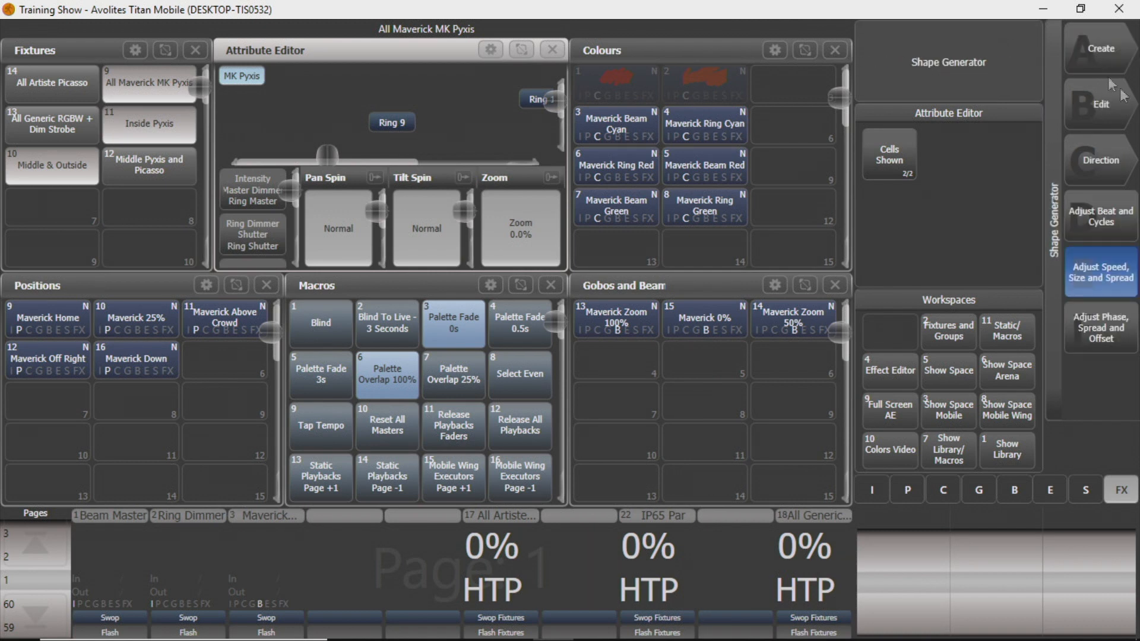
left_click(1092, 57)
left_click(1101, 102)
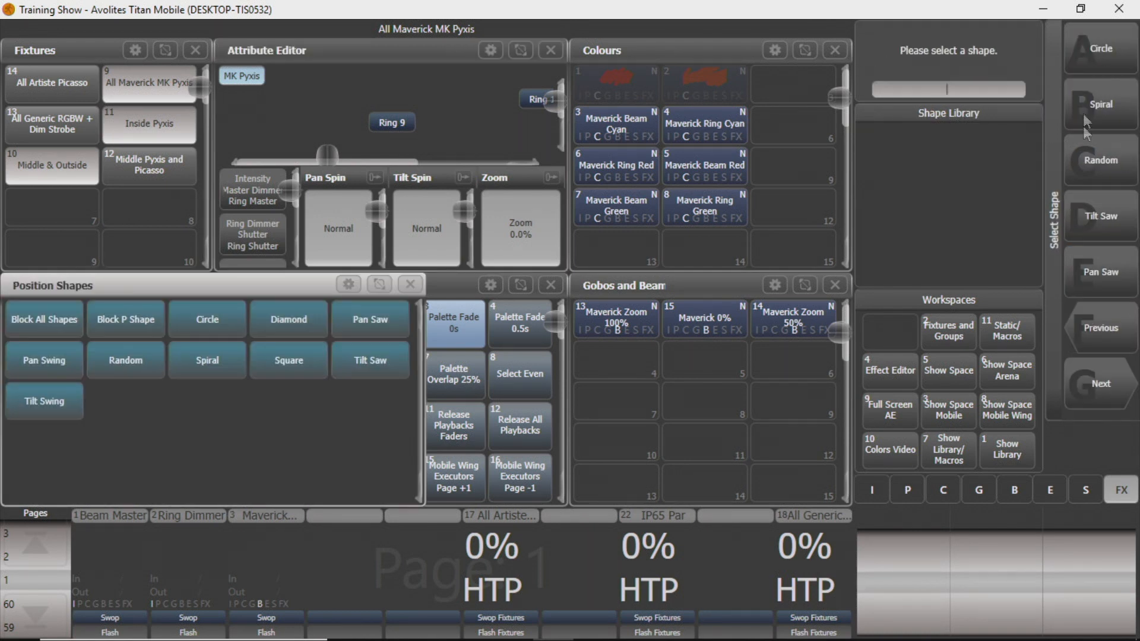
left_click(1124, 202)
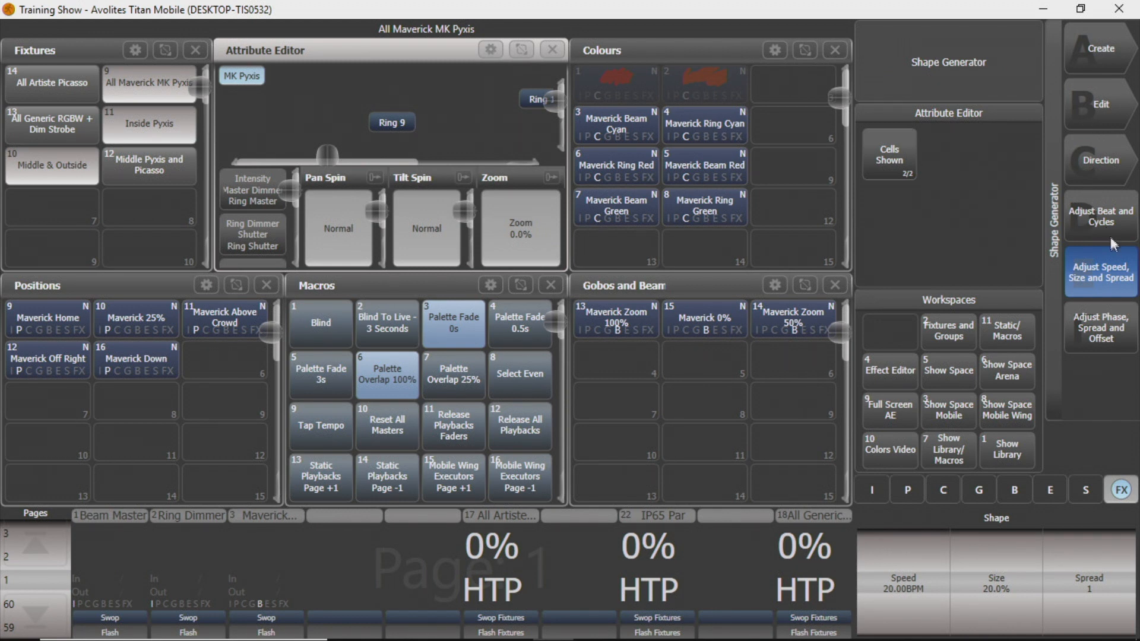
Record the shape as a memory on playback fader 4 and clear the programmer
key("r")
key("8")
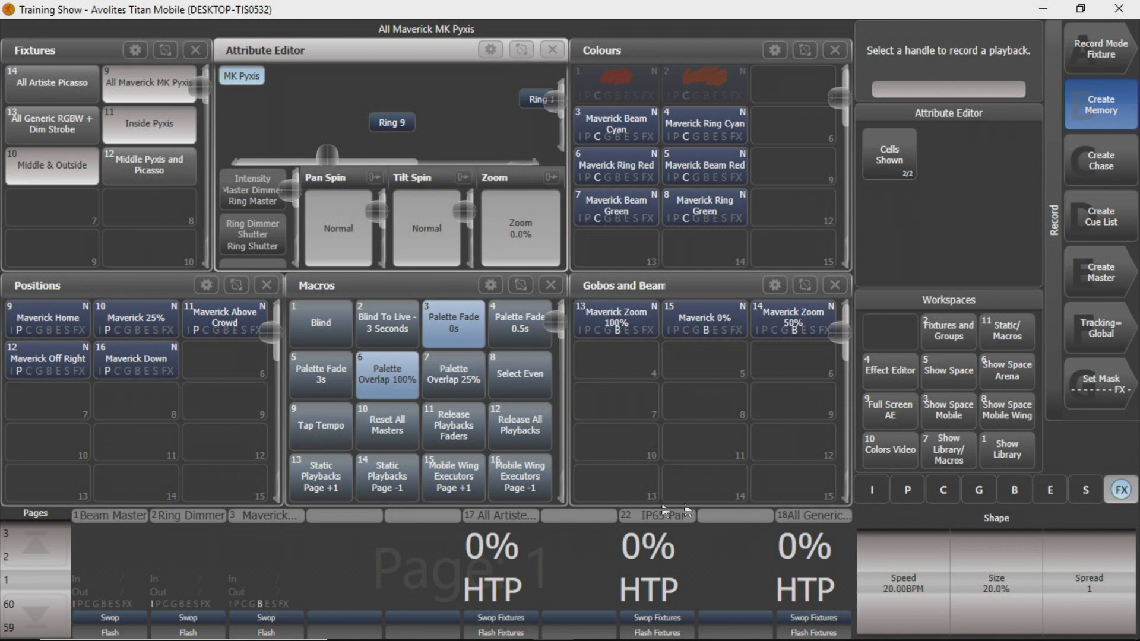
left_click(325, 547)
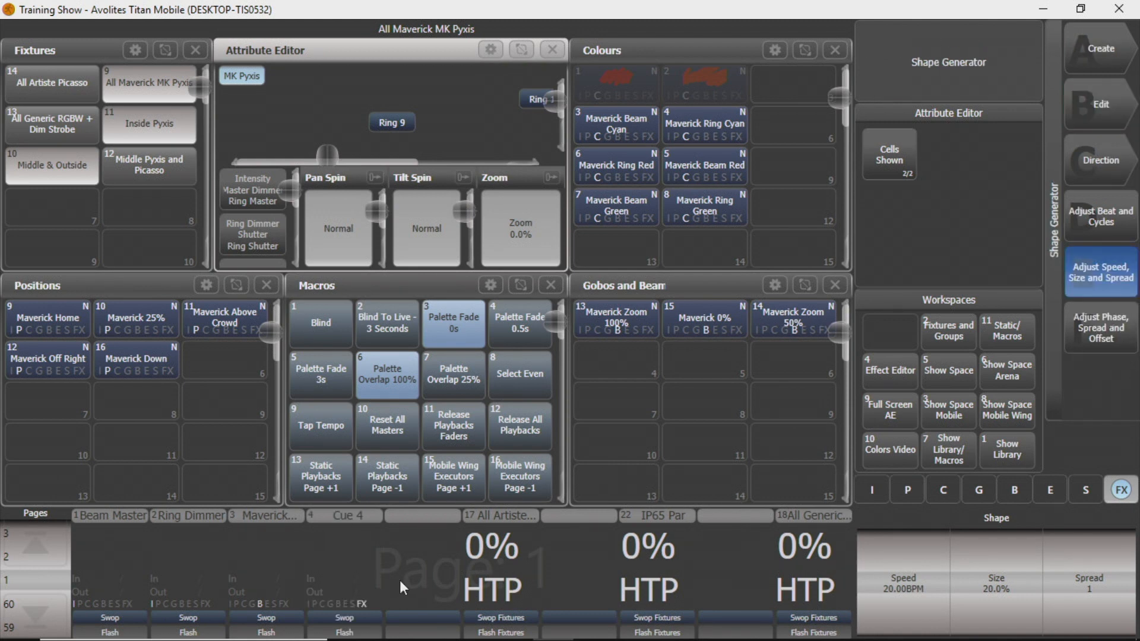
key("BackSpace")
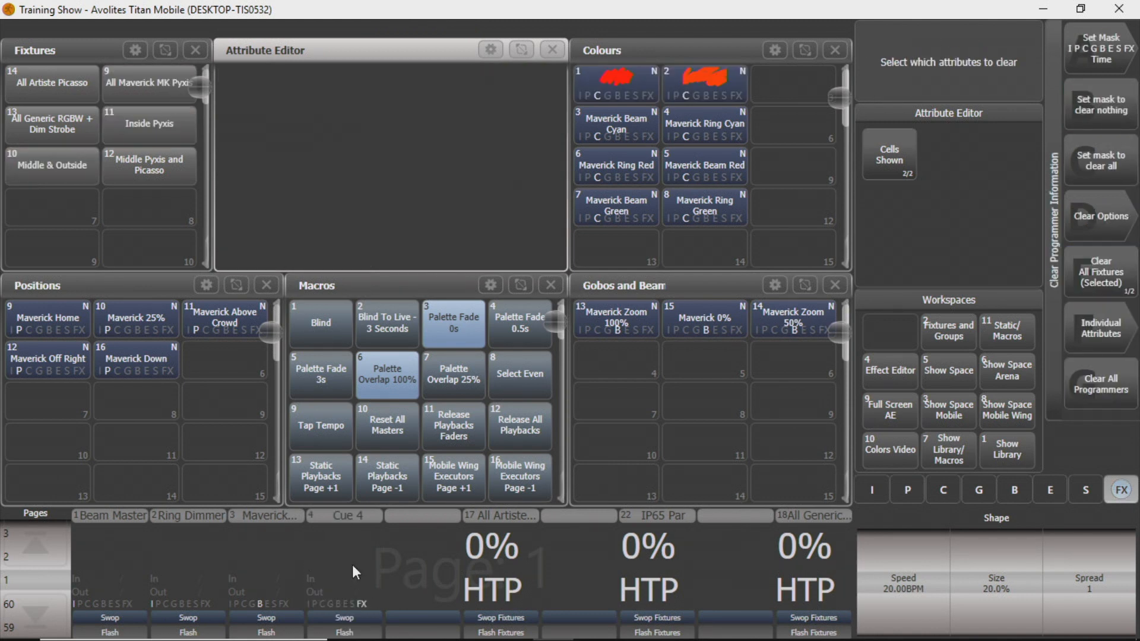
Set the legend of the cue on playback fader 4 to Tilt Saw
key("F3")
left_click(351, 565)
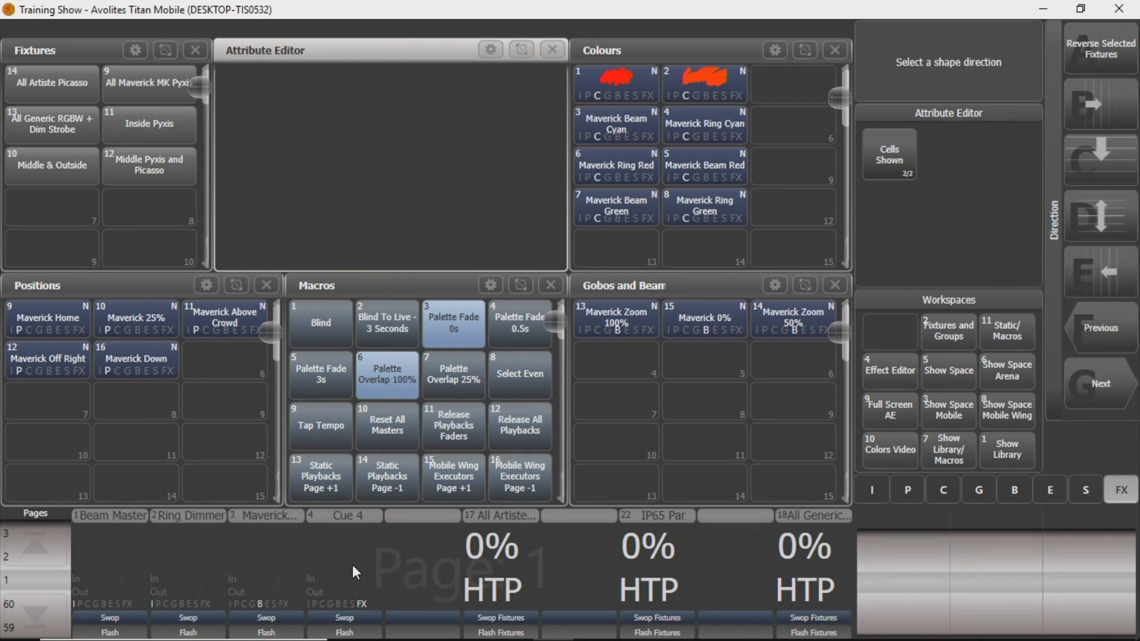
key("Escape")
key("F3")
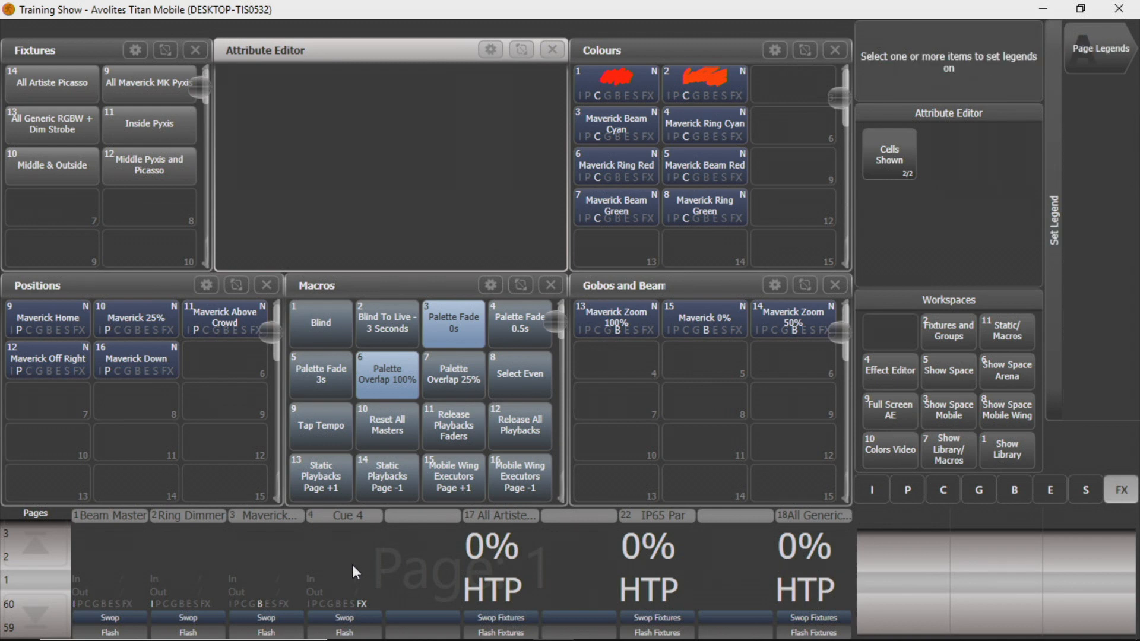
left_click(351, 564)
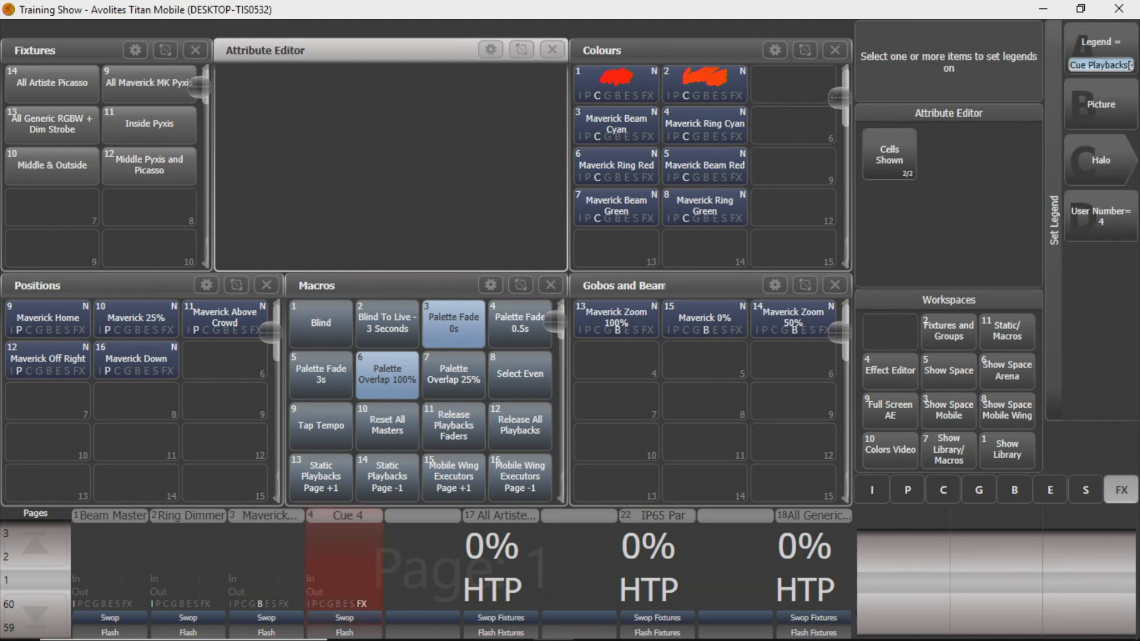
type("Tilt")
key("Return")
type("Saw")
key("Return")
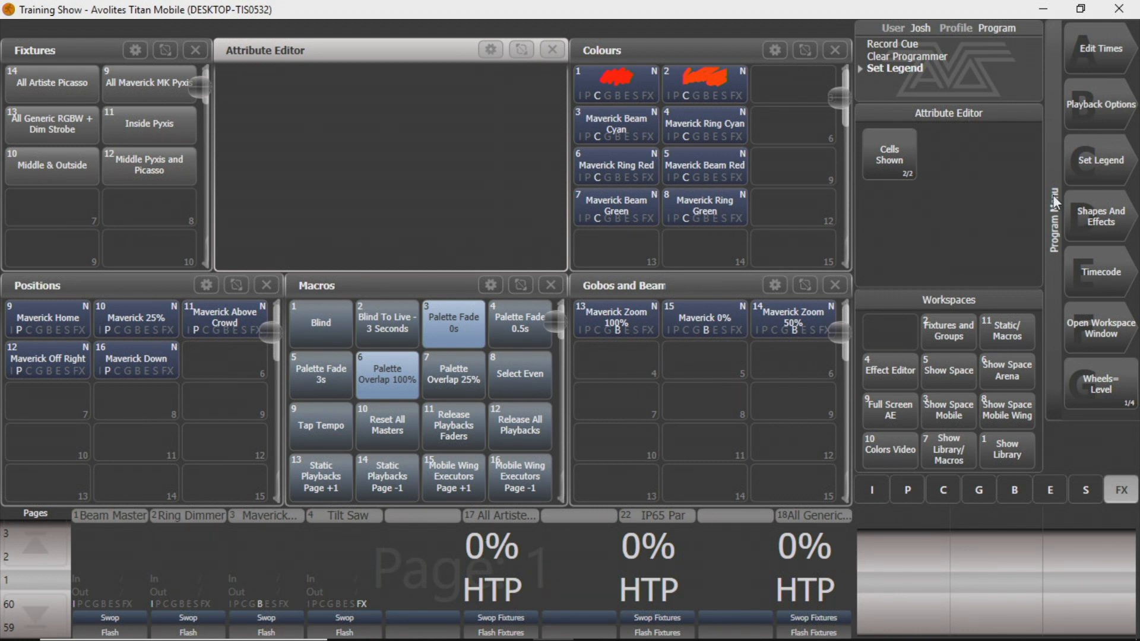
Create a Rate 1 Master on the vacant fader beside the Tilt Saw playback
key("r")
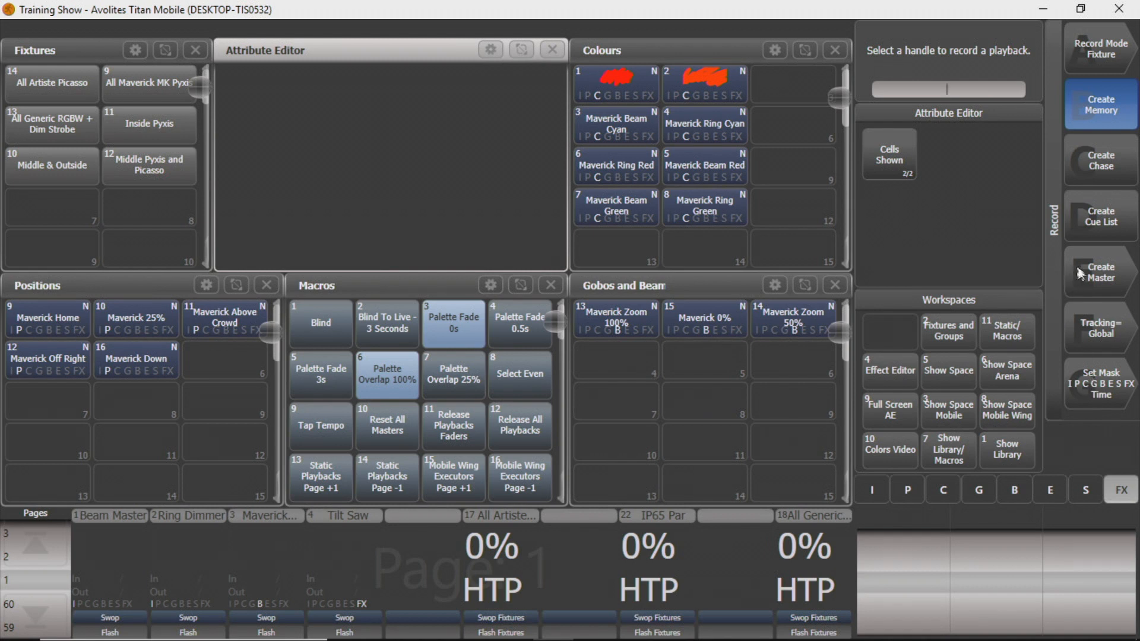
left_click(1094, 277)
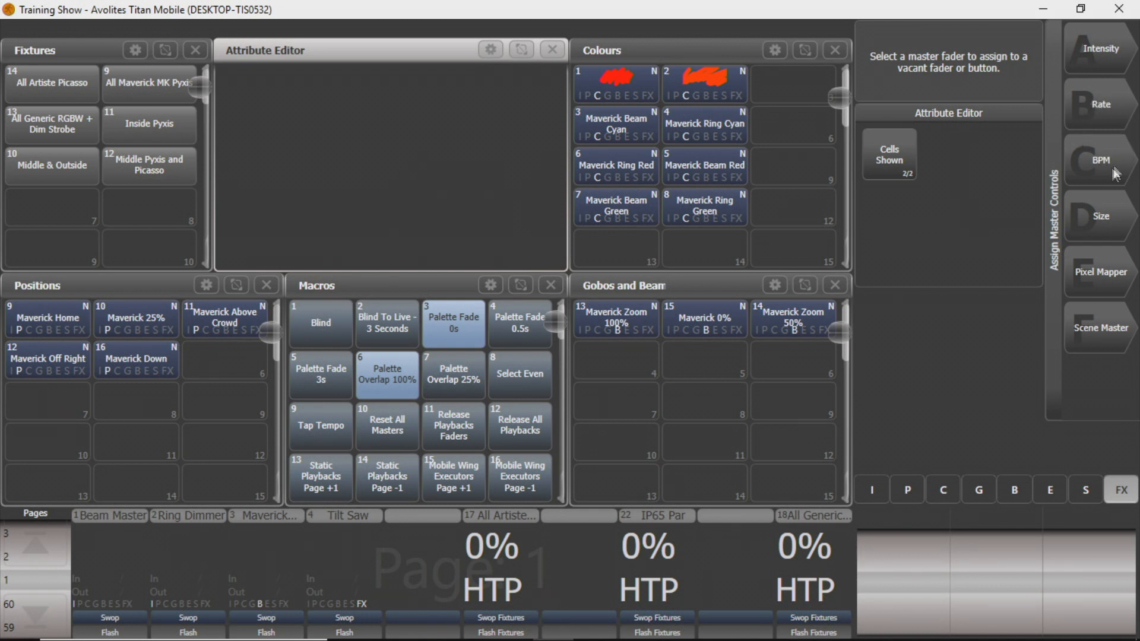
left_click(1099, 113)
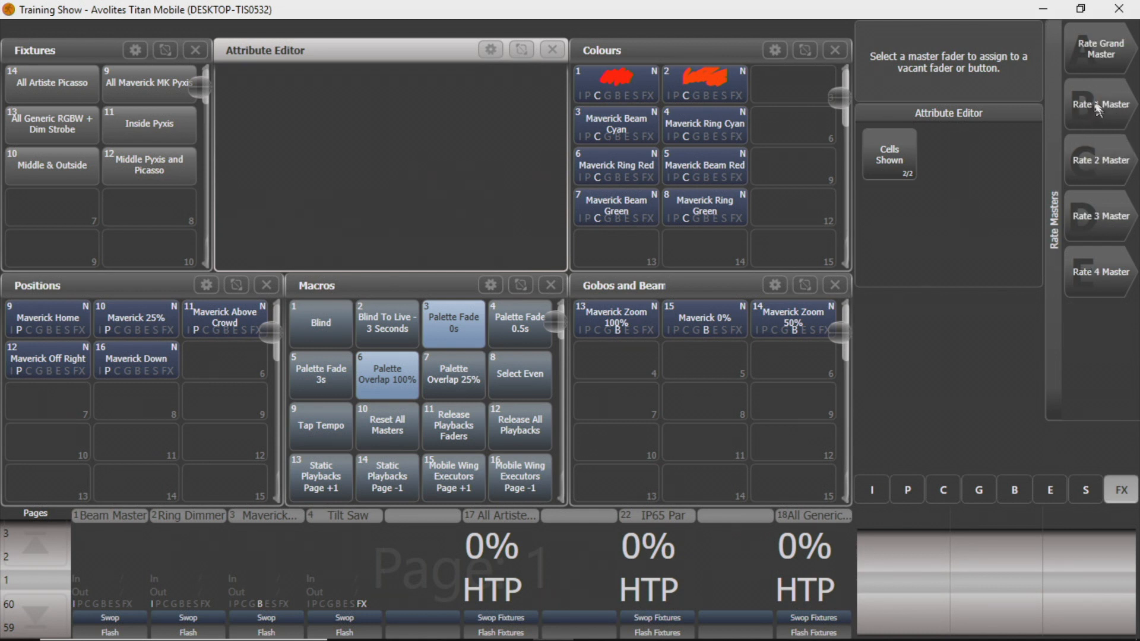
left_click(1106, 126)
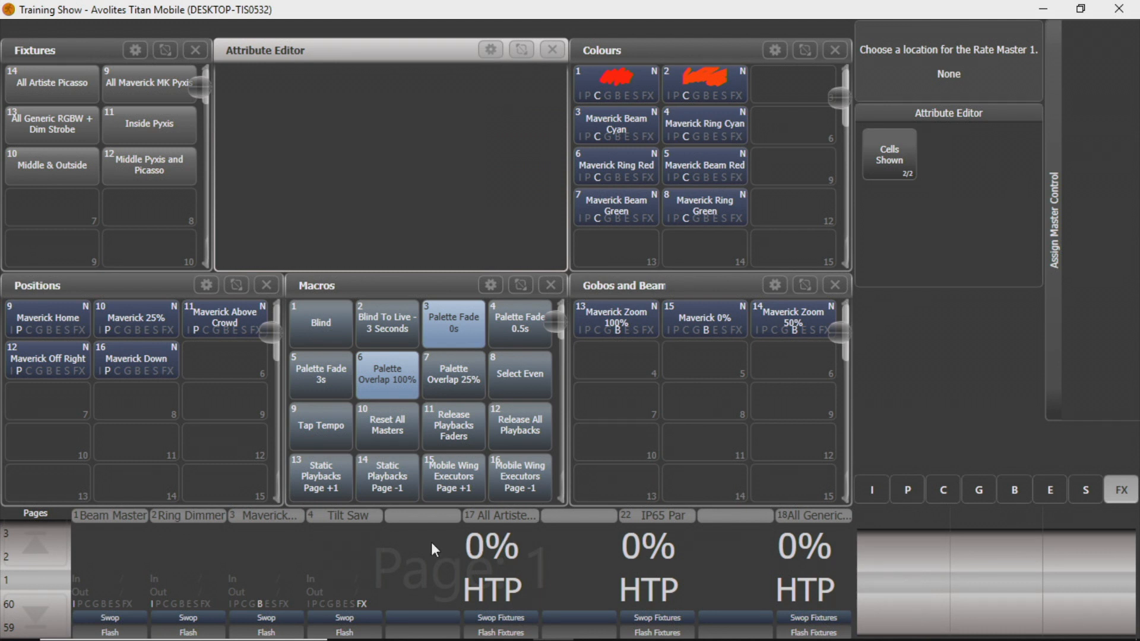
left_click(455, 557)
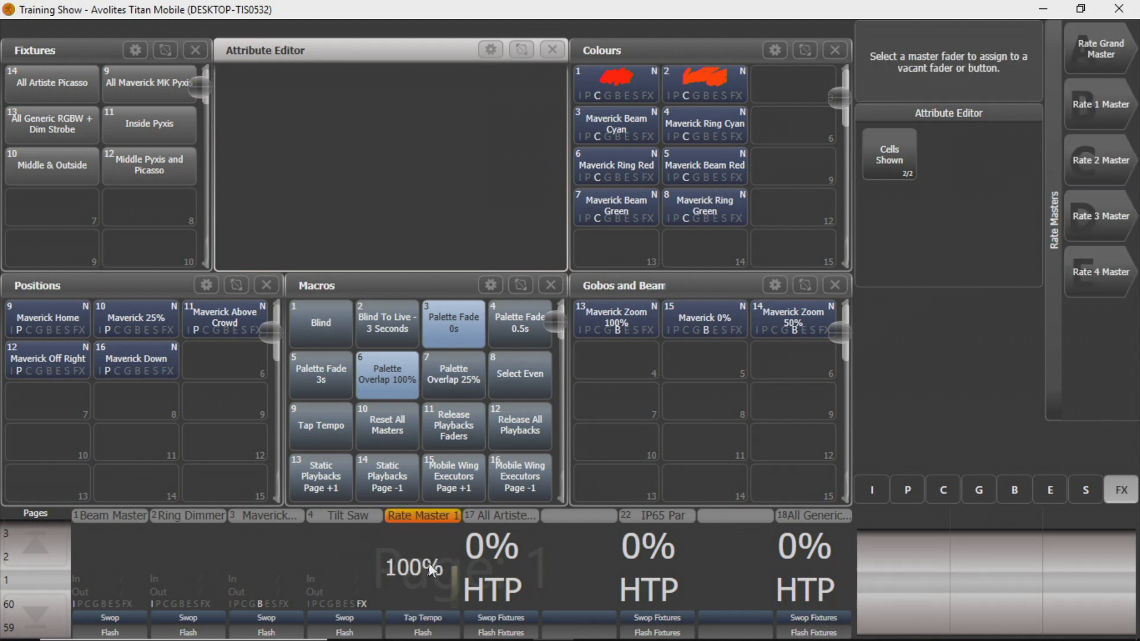
key("Escape")
key("Escape")
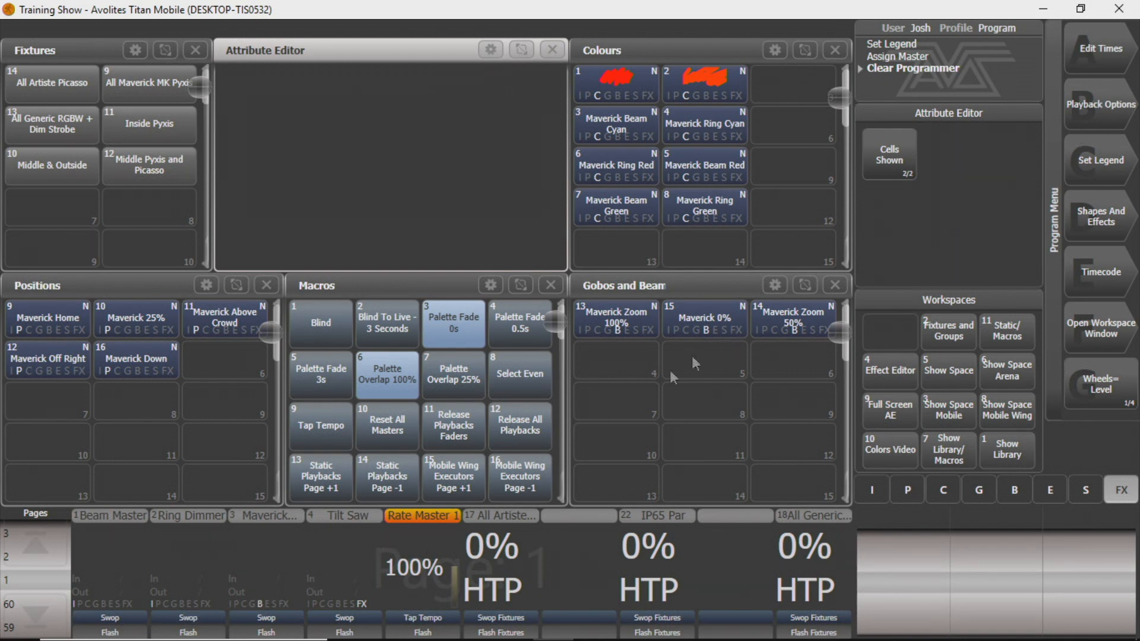
Set the effects speed source of the Tilt Saw cue to Rate 1 Master in its playback options
left_click(1128, 122)
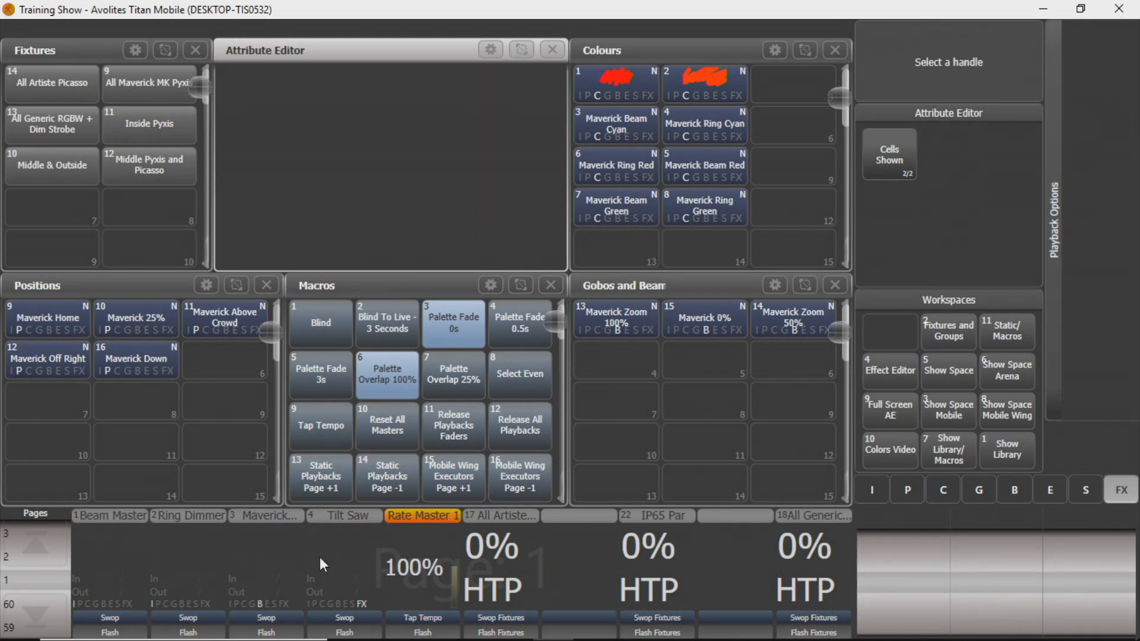
left_click(333, 557)
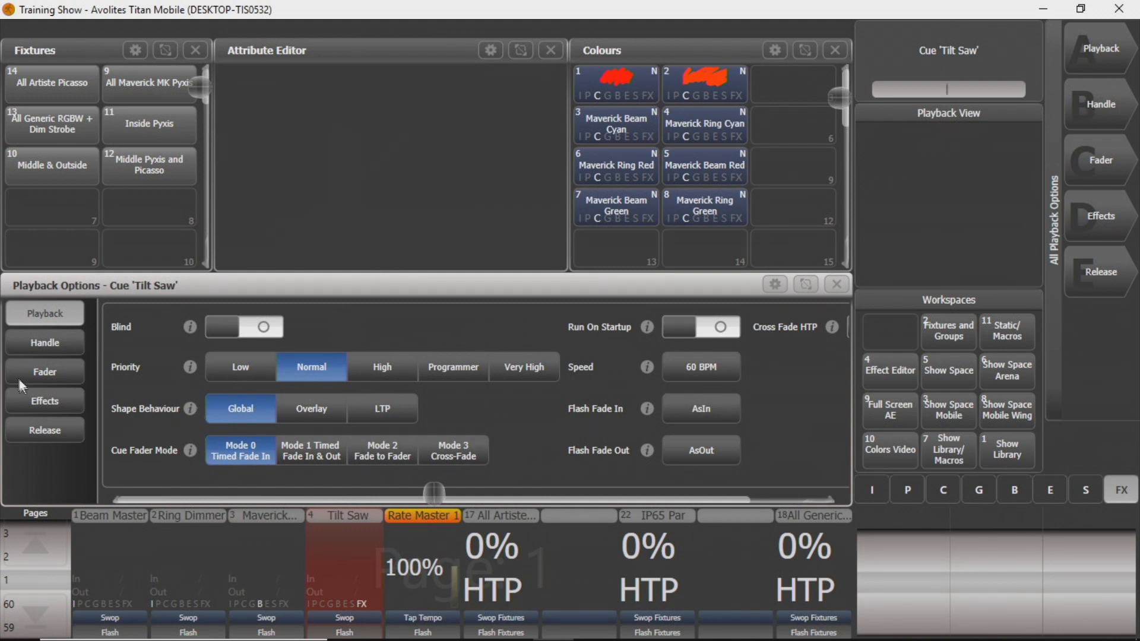
left_click(66, 344)
left_click(67, 364)
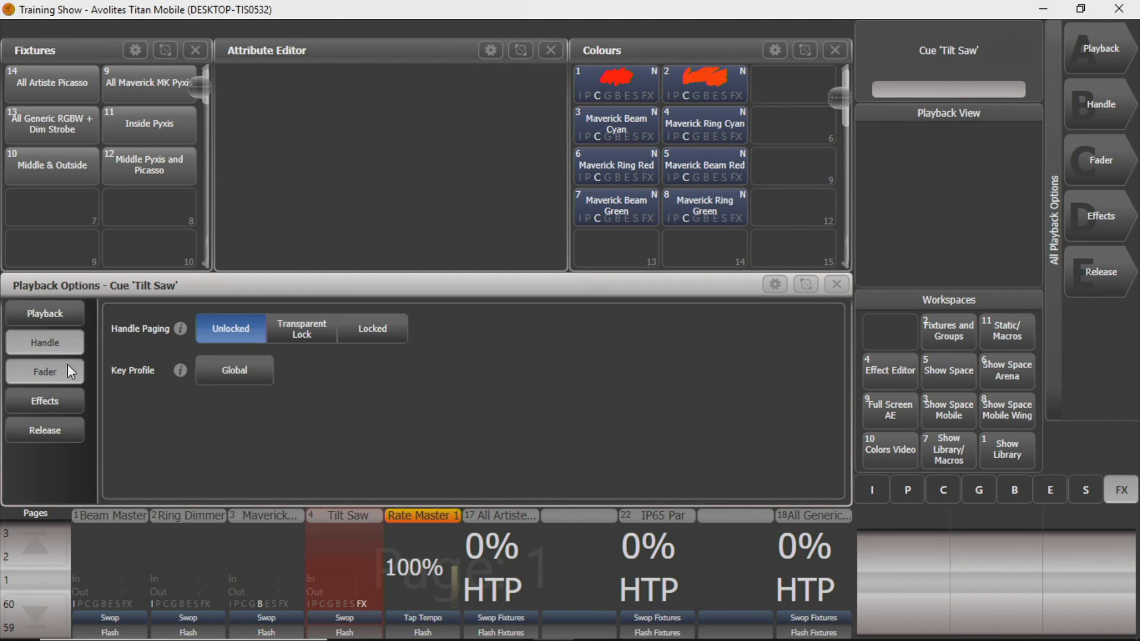
left_click(61, 399)
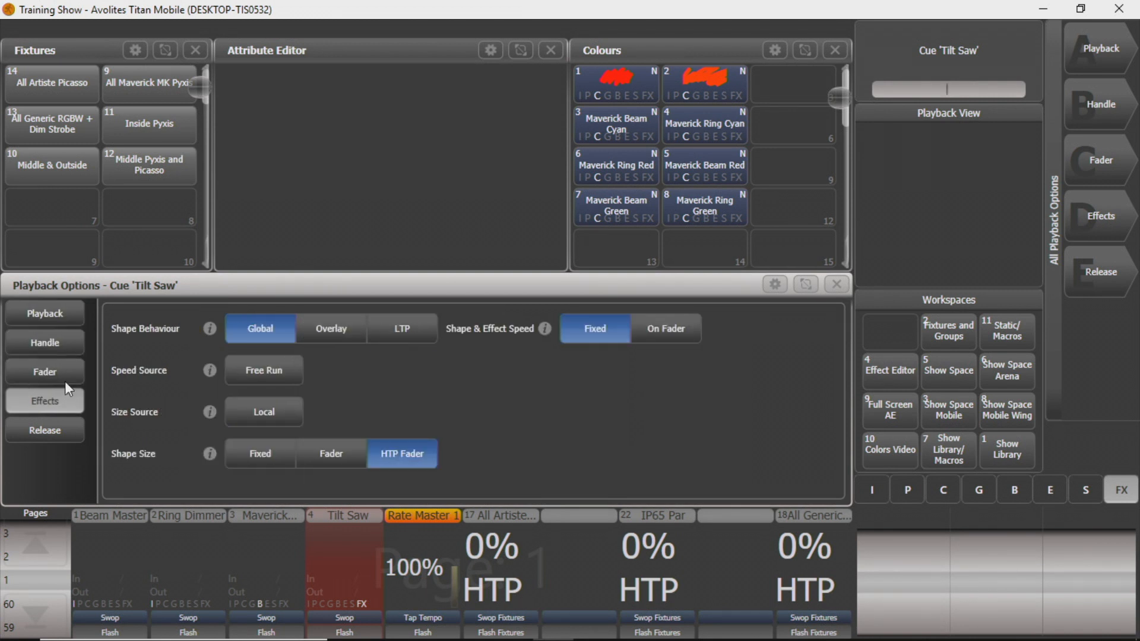
left_click(254, 374)
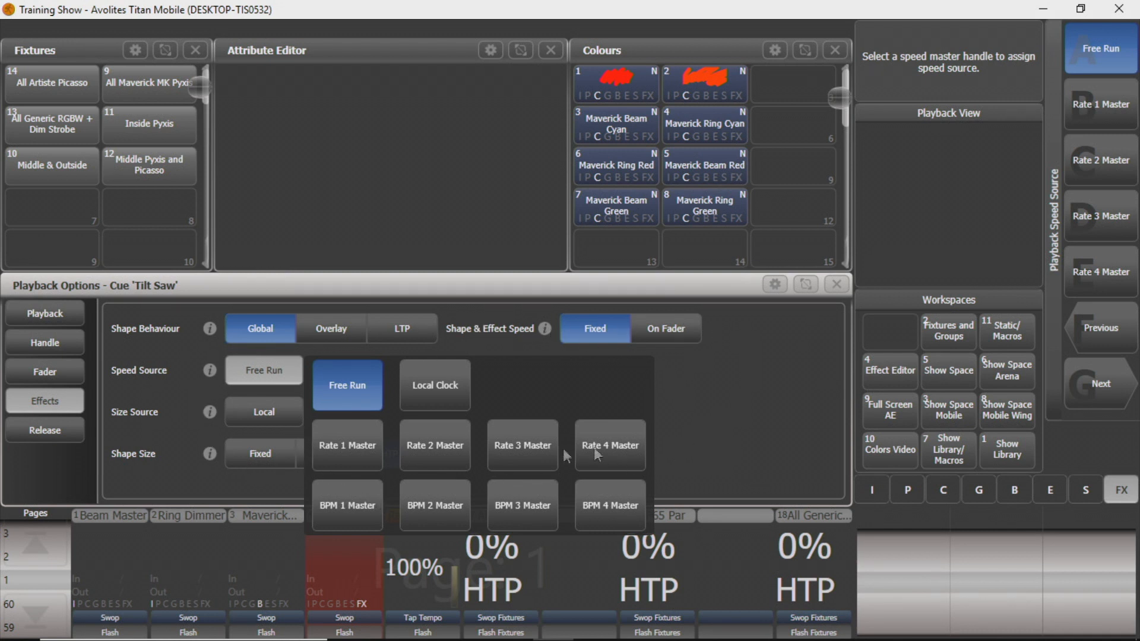
left_click(362, 447)
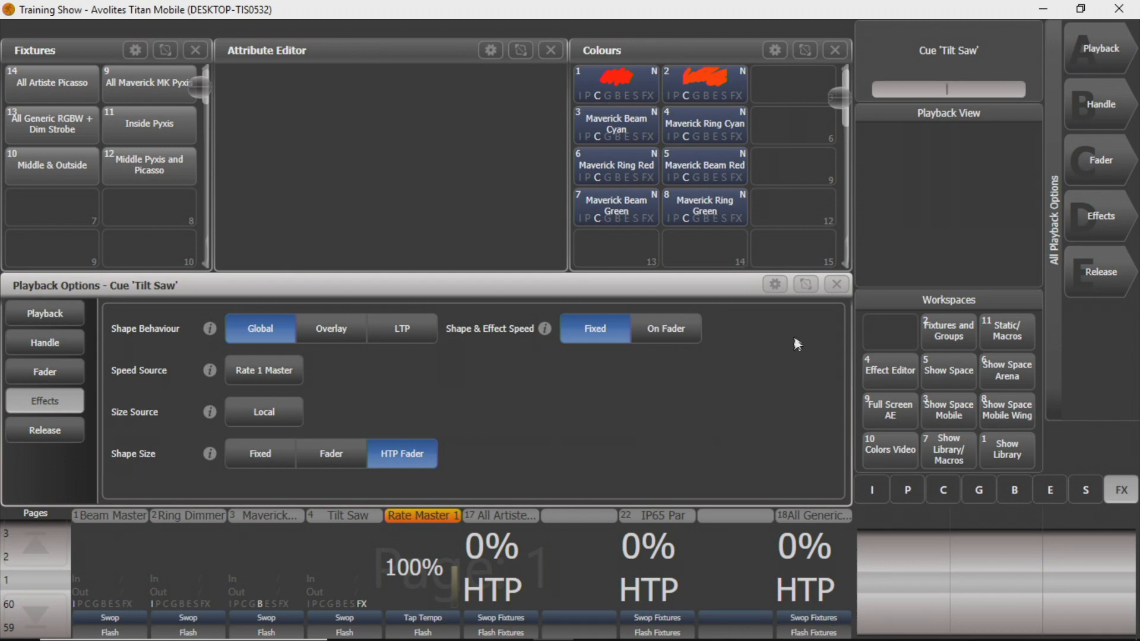
left_click(838, 285)
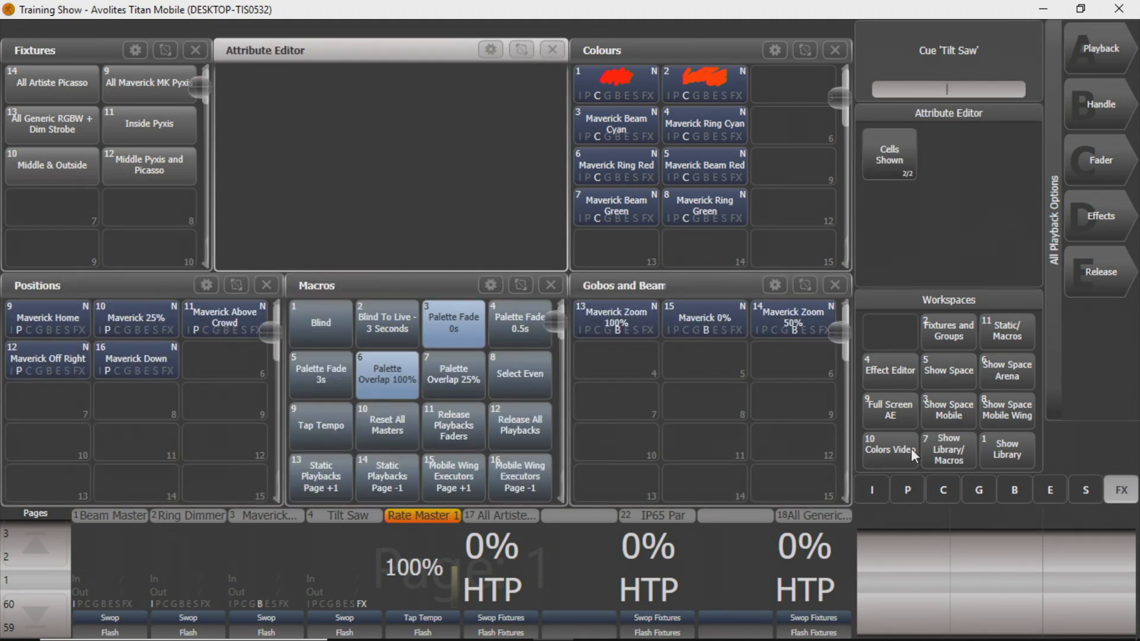
Move the All Artiste Picasso group one fader over and create a Size 1 Master on the freed fader beside Rate Master 1
key("m")
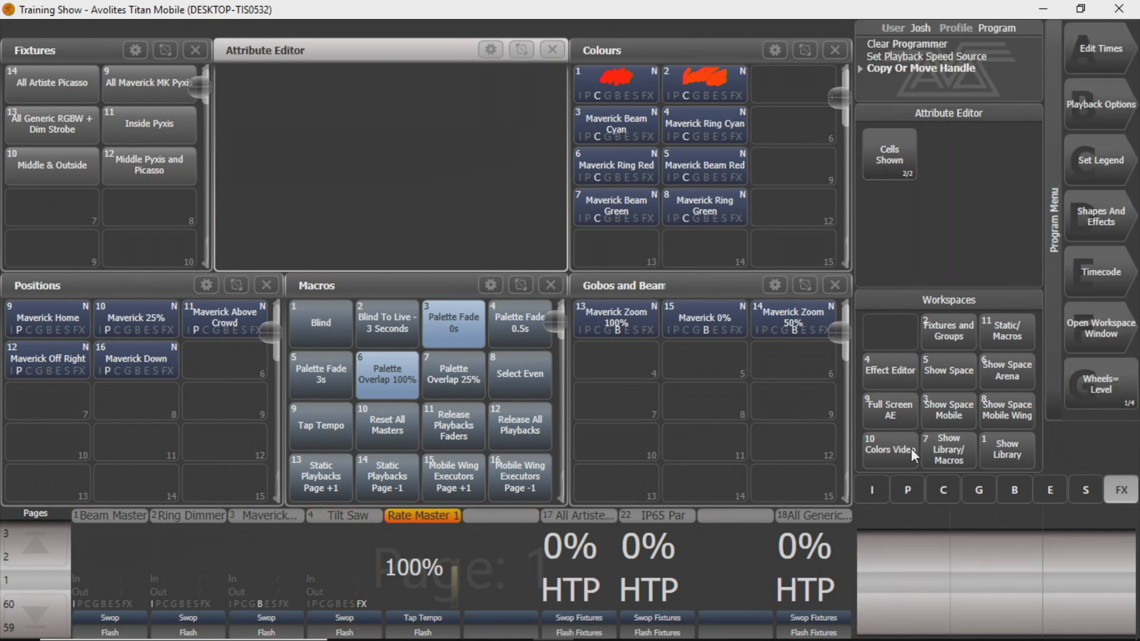
key("r")
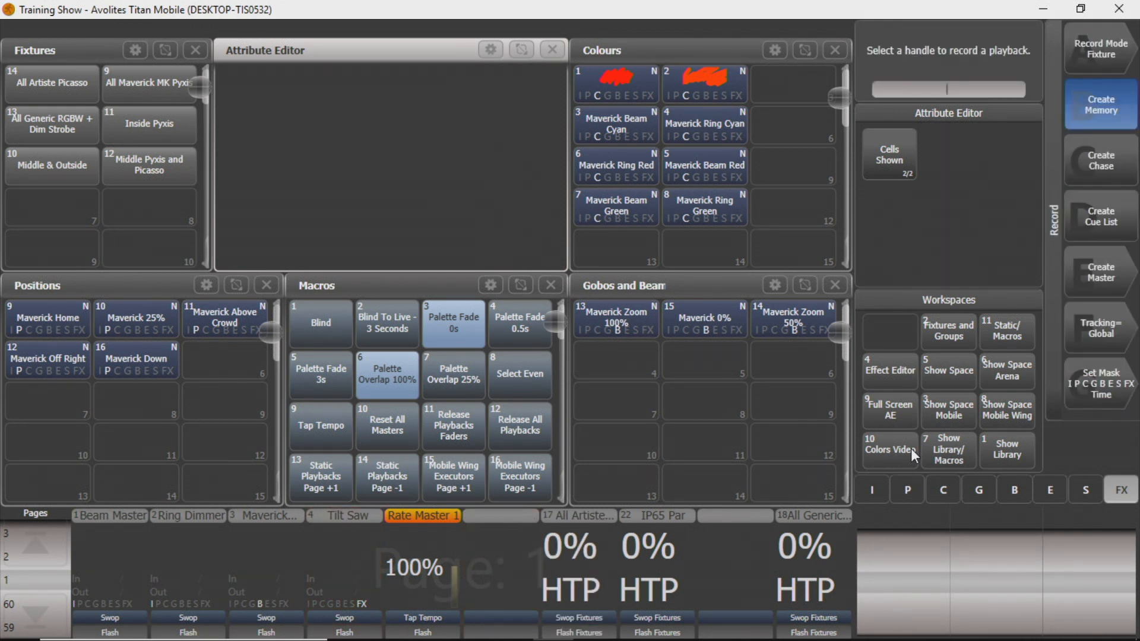
left_click(1108, 261)
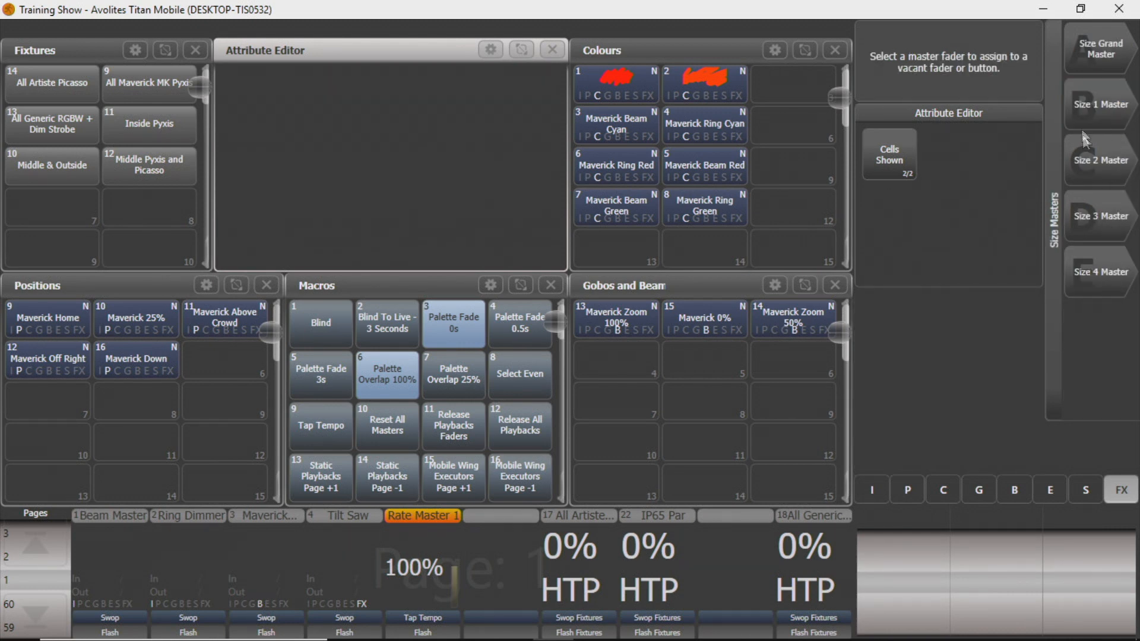
left_click(1080, 110)
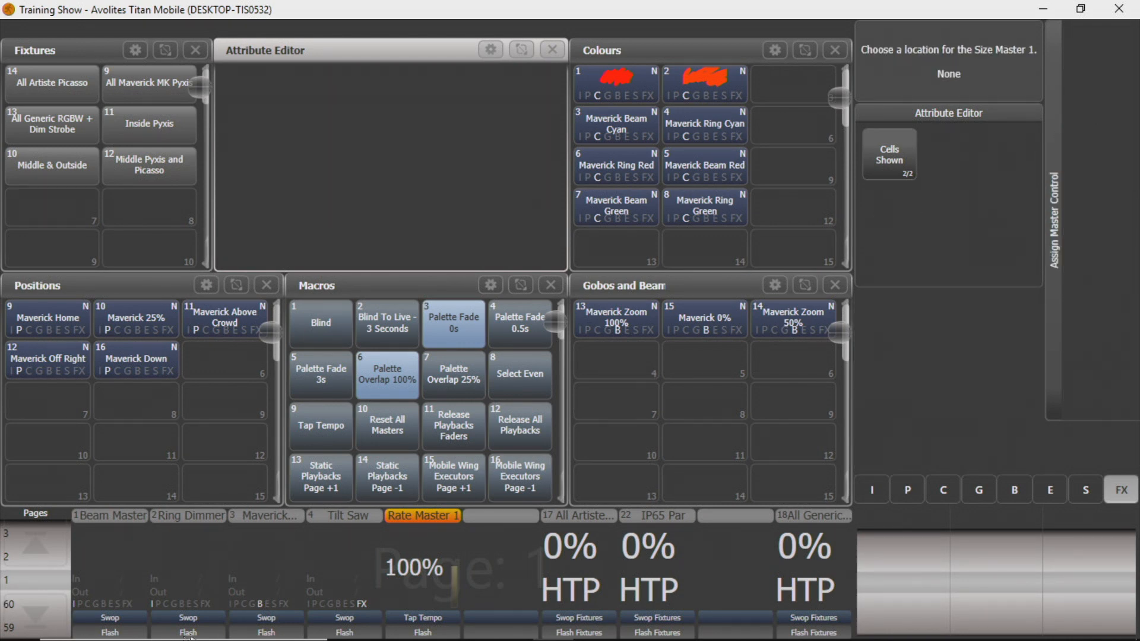
left_click(502, 565)
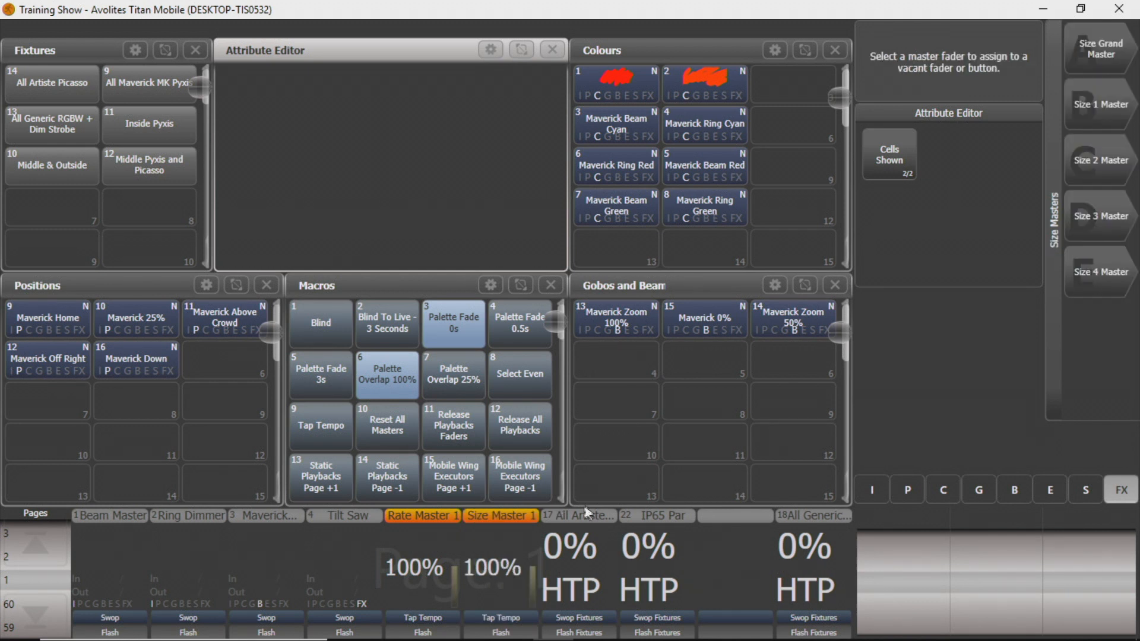
key("Escape")
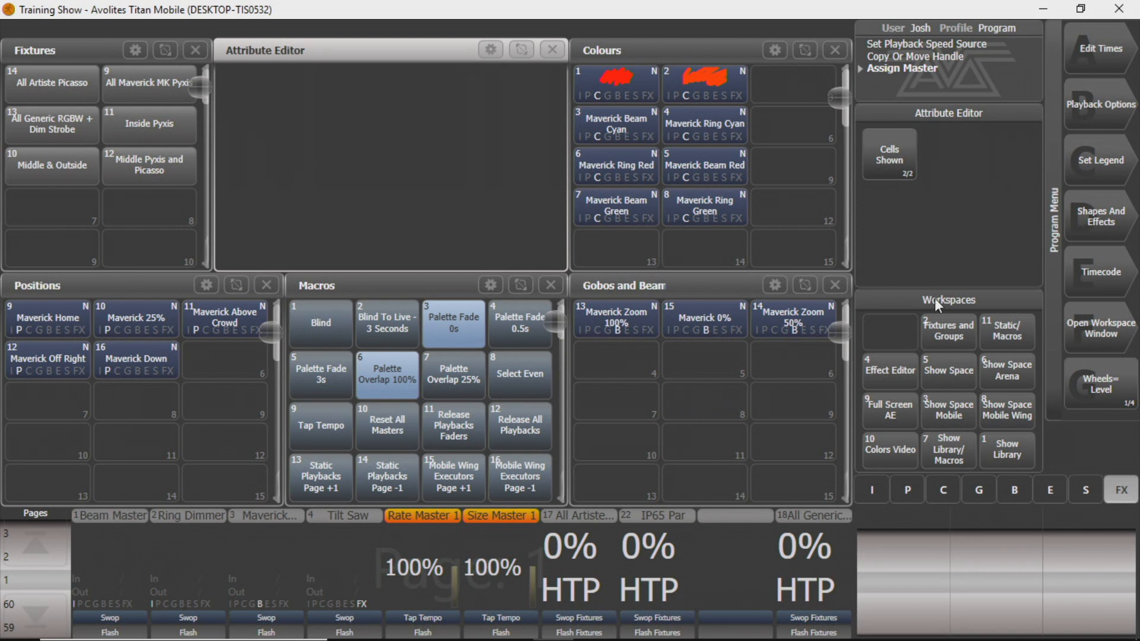
Set the effects size source of the Tilt Saw cue to Size 1 Master in its playback options
left_click(1105, 117)
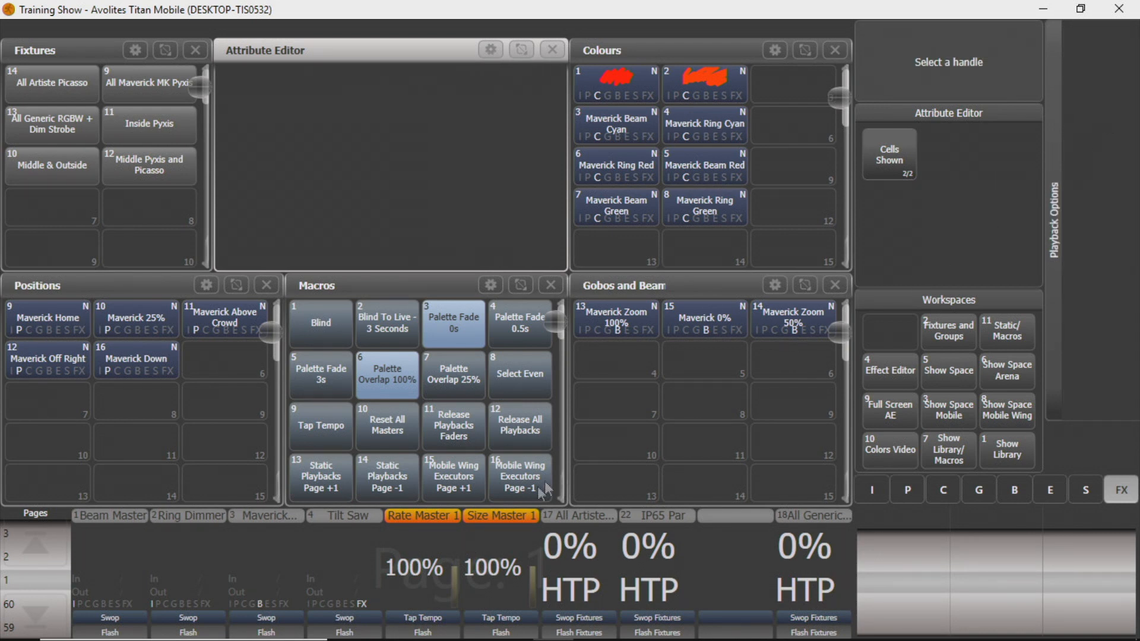
left_click(313, 583)
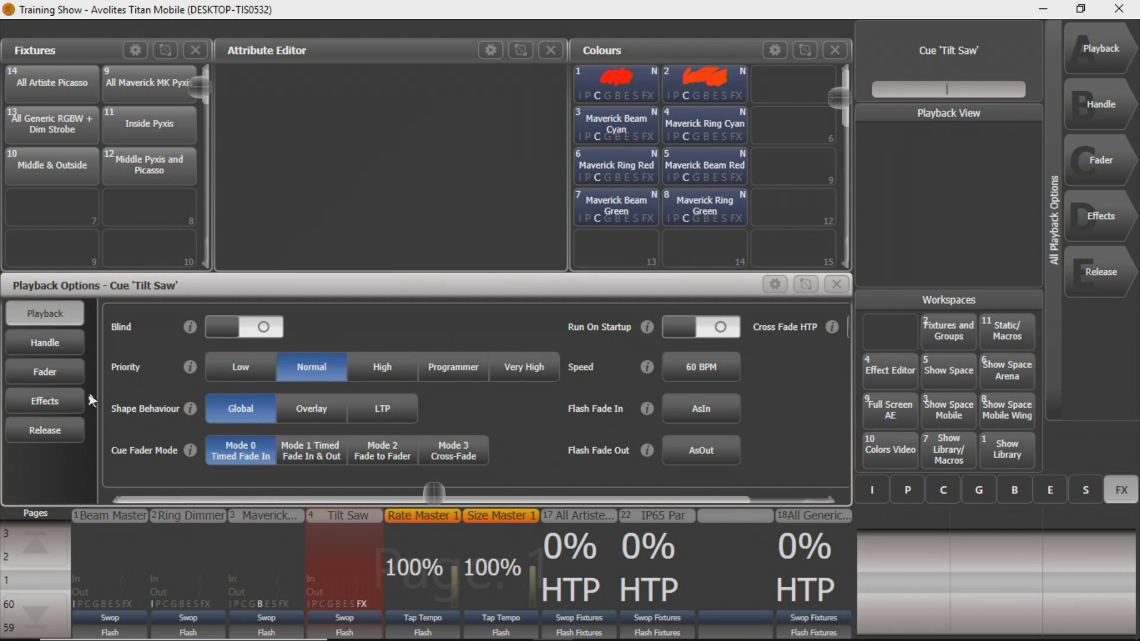
left_click(46, 401)
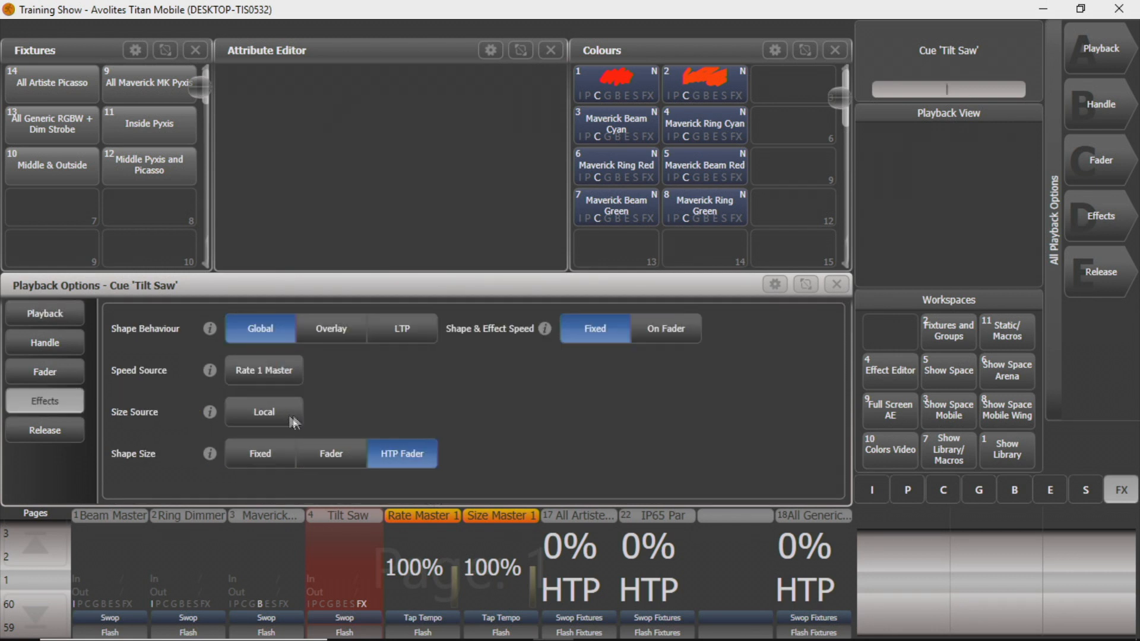
left_click(228, 412)
left_click(355, 480)
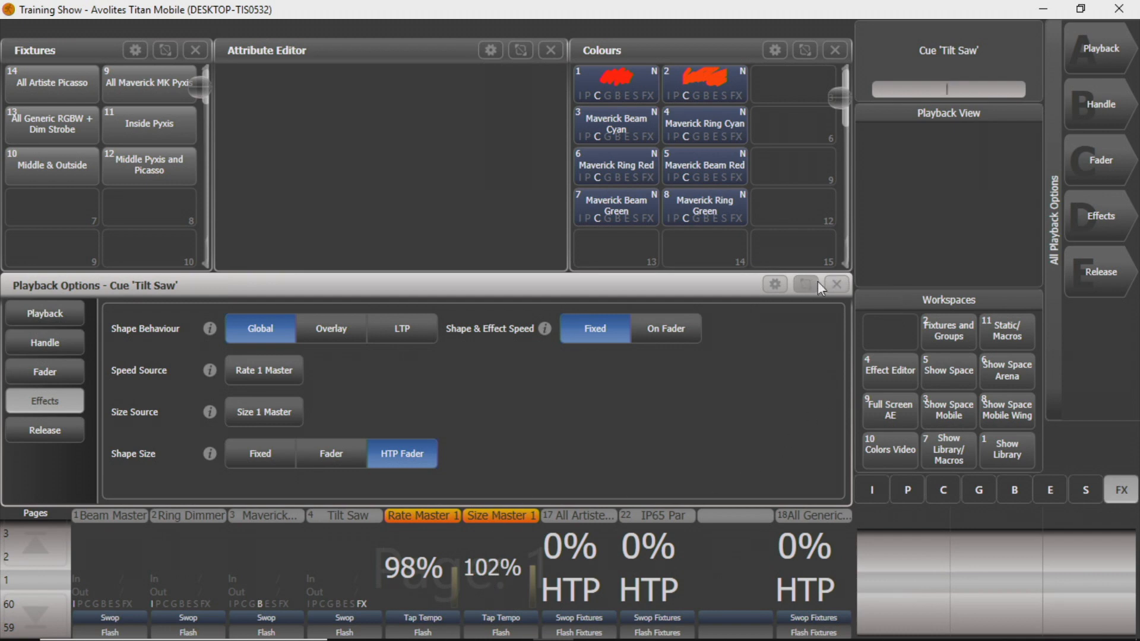
left_click(837, 283)
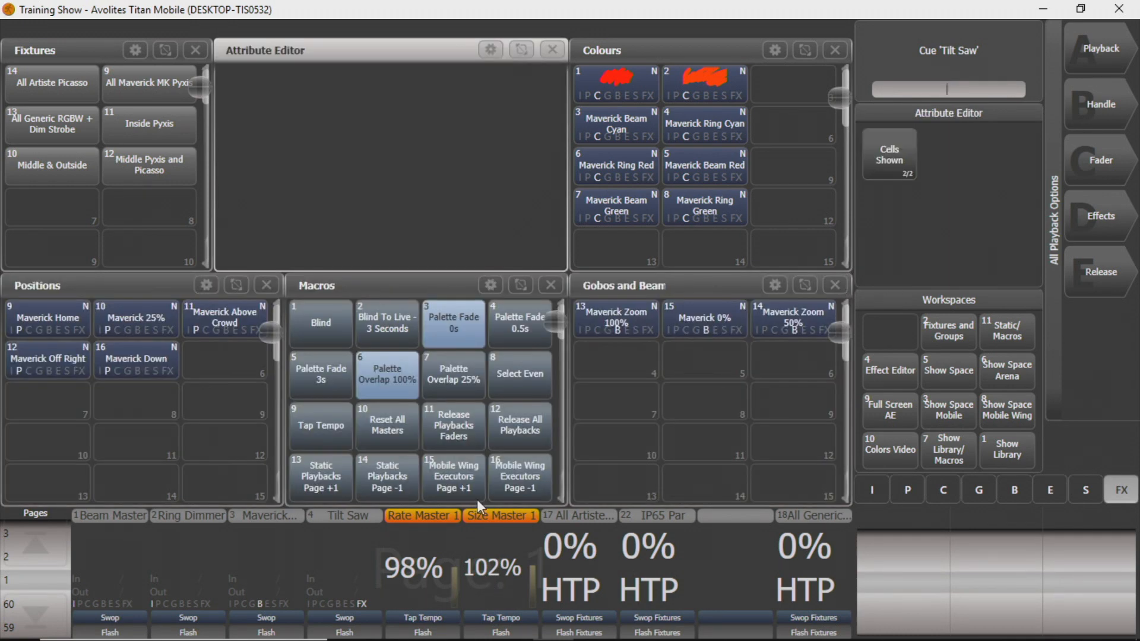